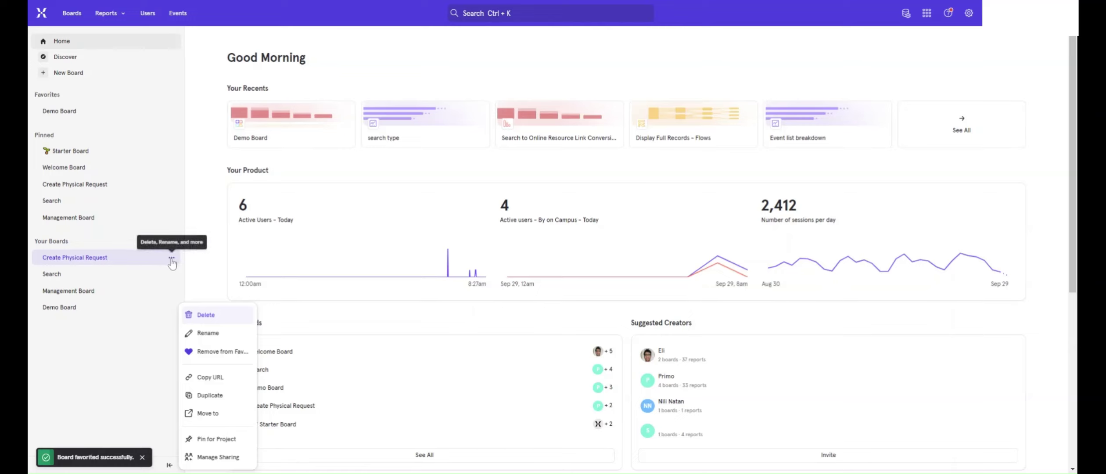
Step: Review the sharing settings of the Create Physical Request board, including the invite roles and the project-wide access levels
left_click(171, 259)
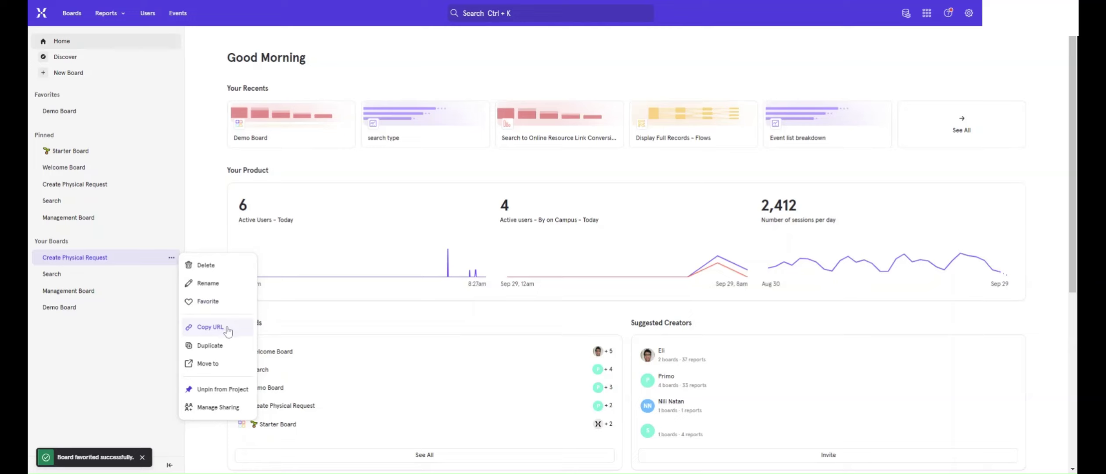
left_click(223, 364)
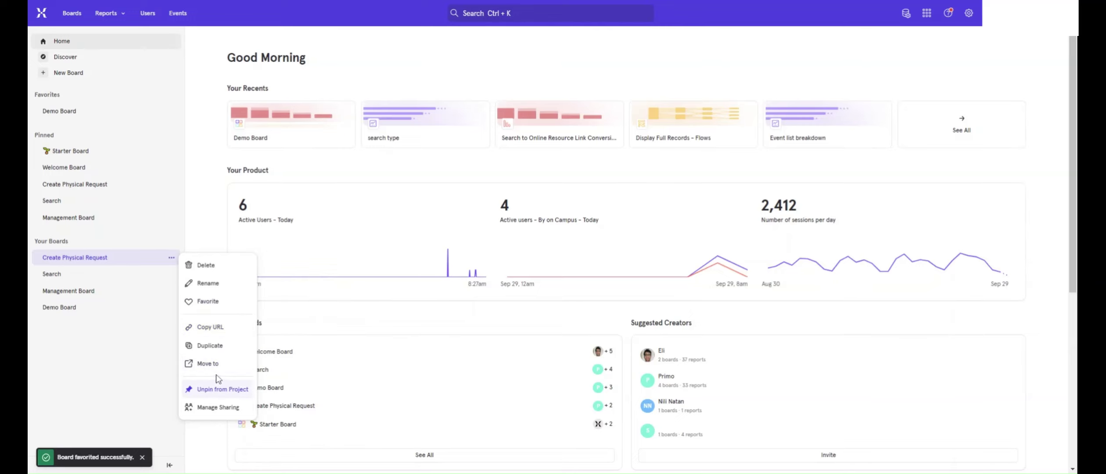
left_click(207, 408)
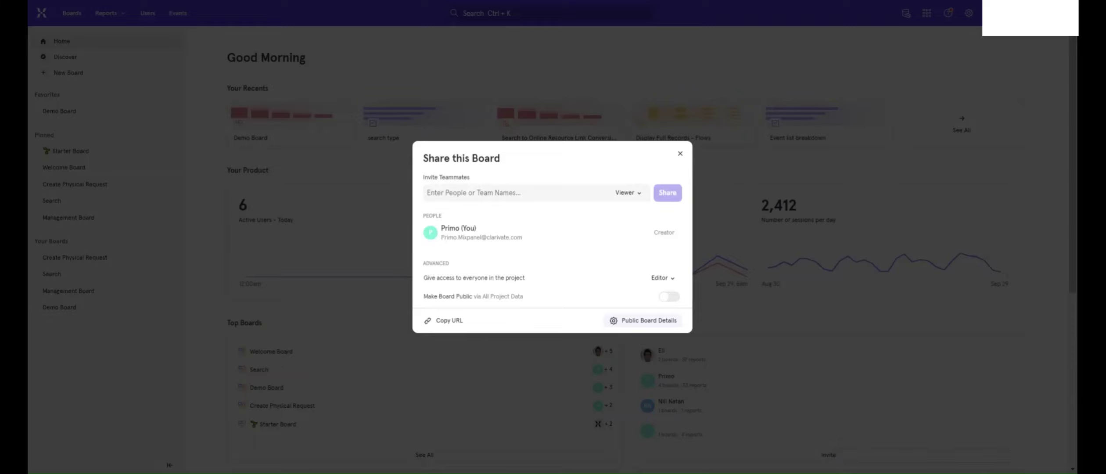
left_click(471, 193)
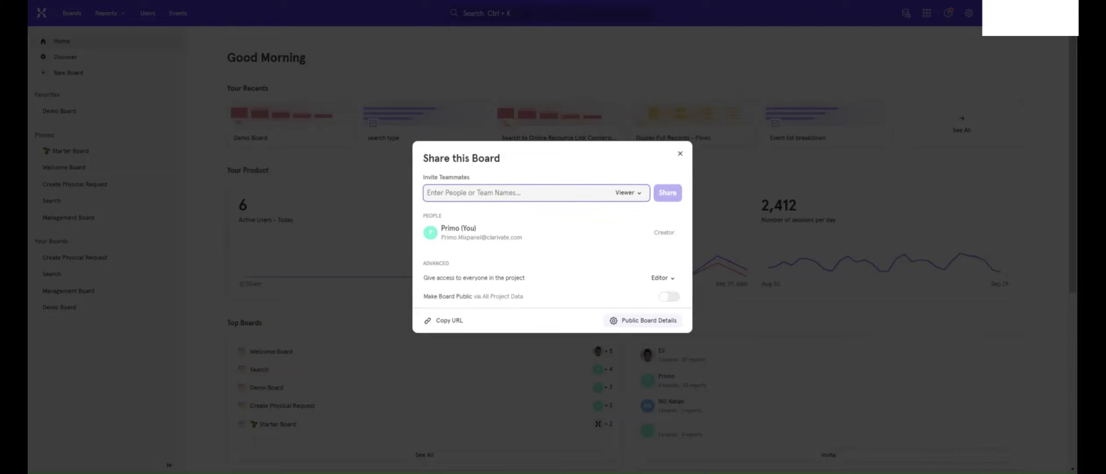
left_click(640, 194)
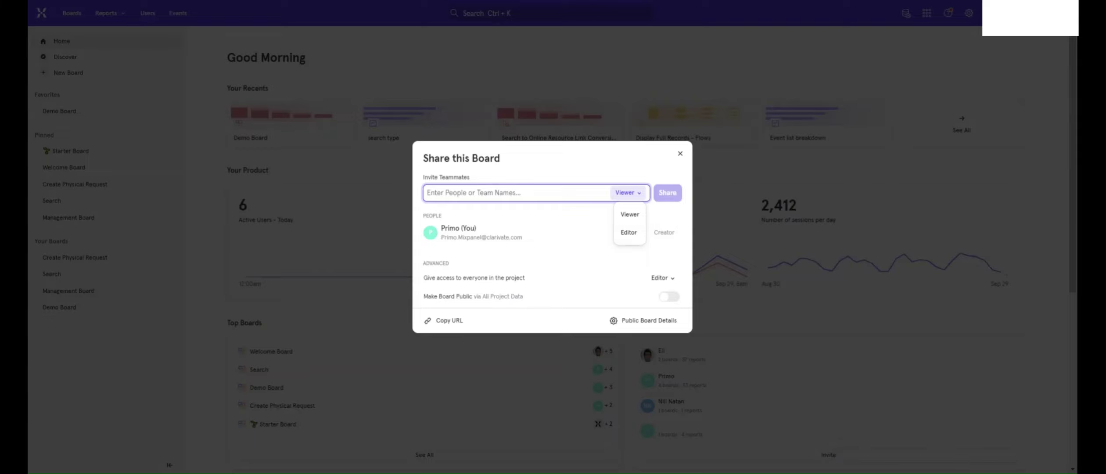
left_click(671, 279)
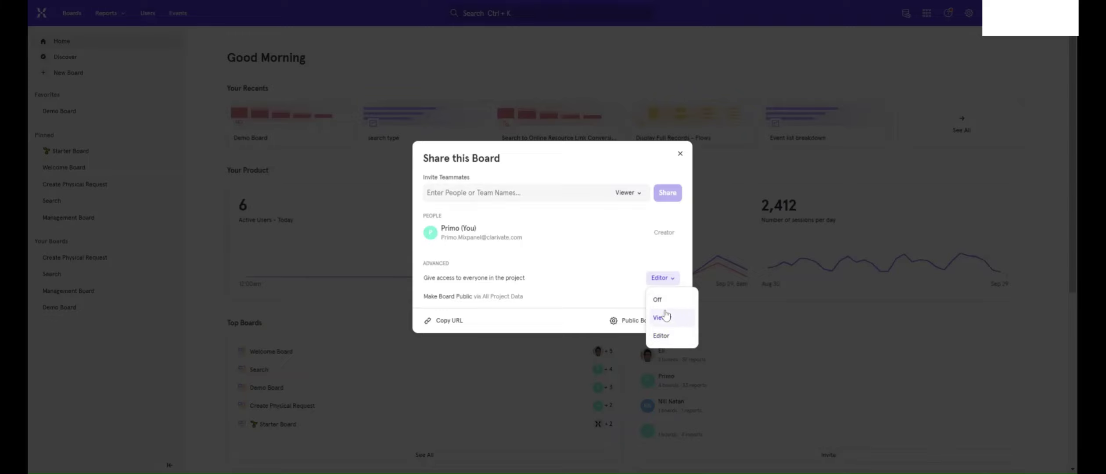
left_click(578, 269)
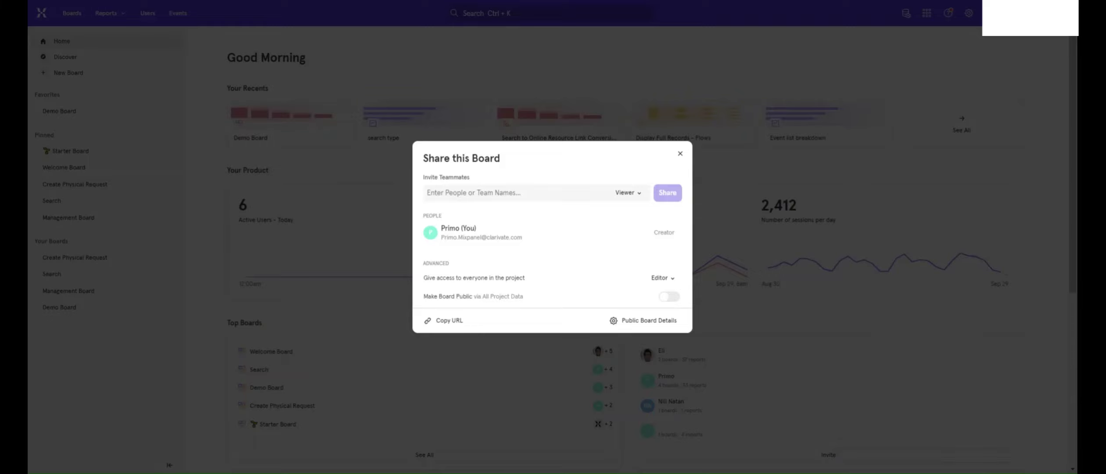
left_click(680, 155)
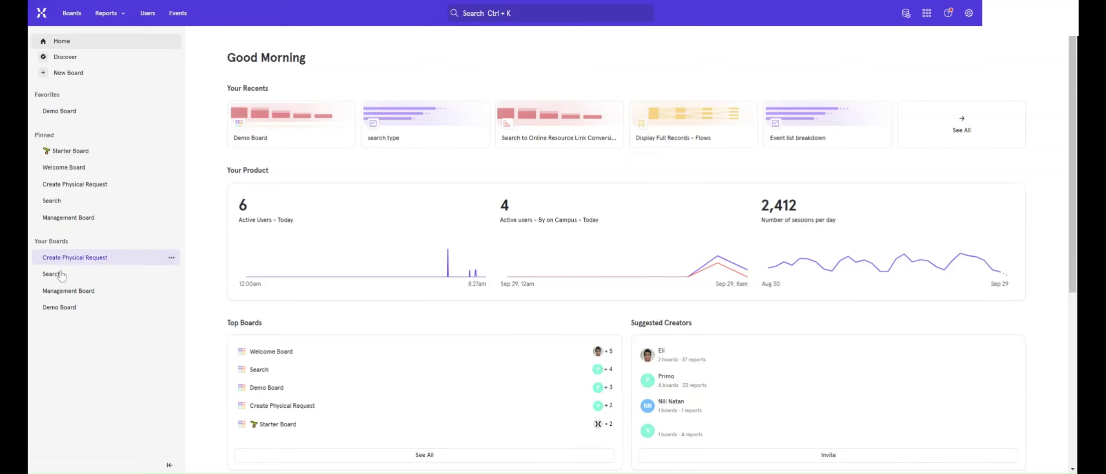
Step: Look at the destination boards and projects that the Create Physical Request board can be moved to, without moving it
left_click(171, 257)
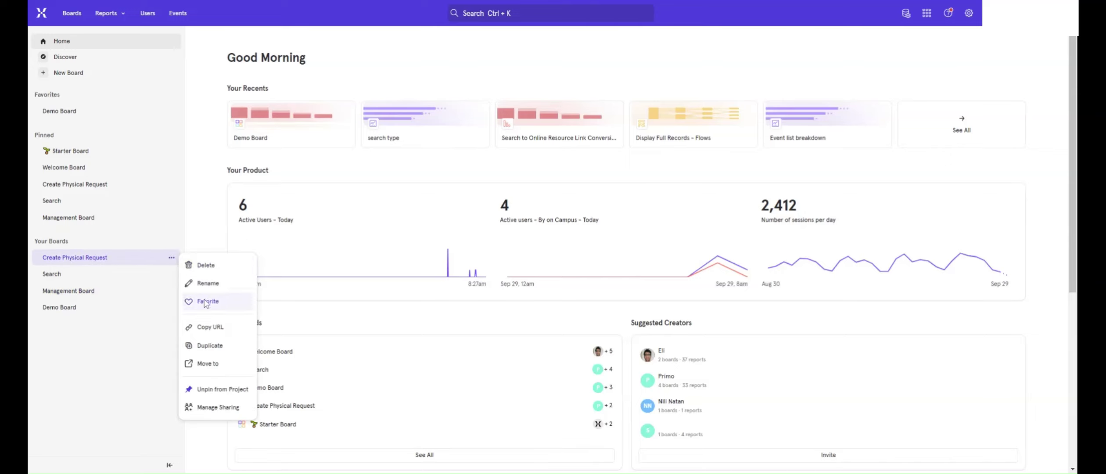
left_click(208, 364)
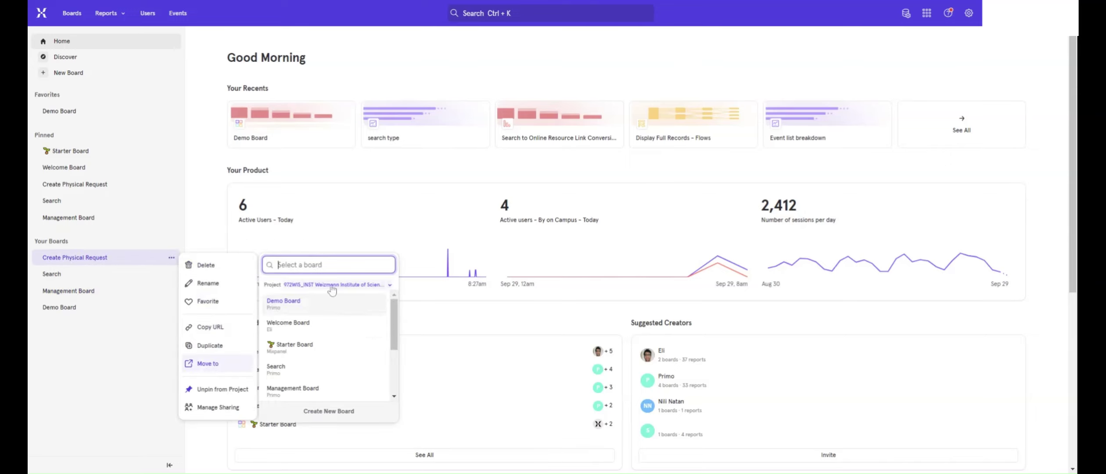
left_click(332, 285)
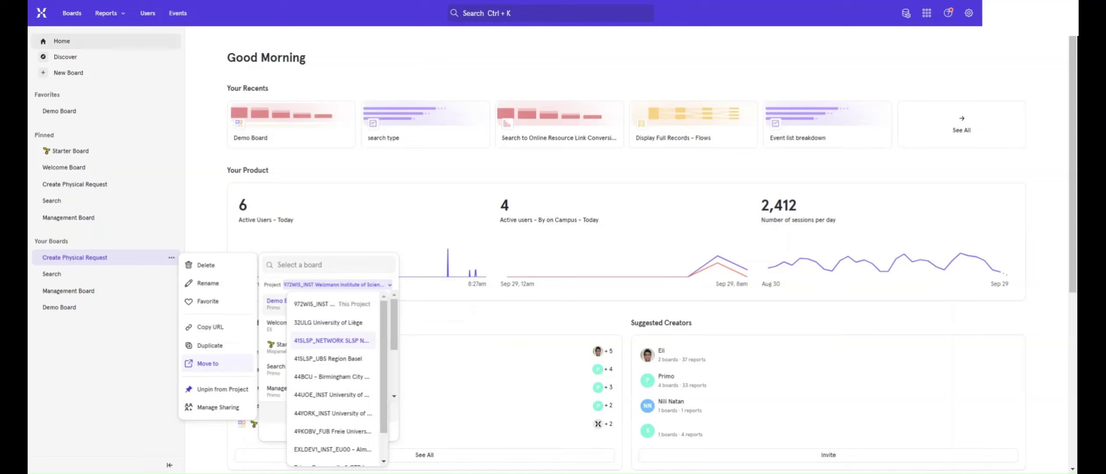
left_click(86, 408)
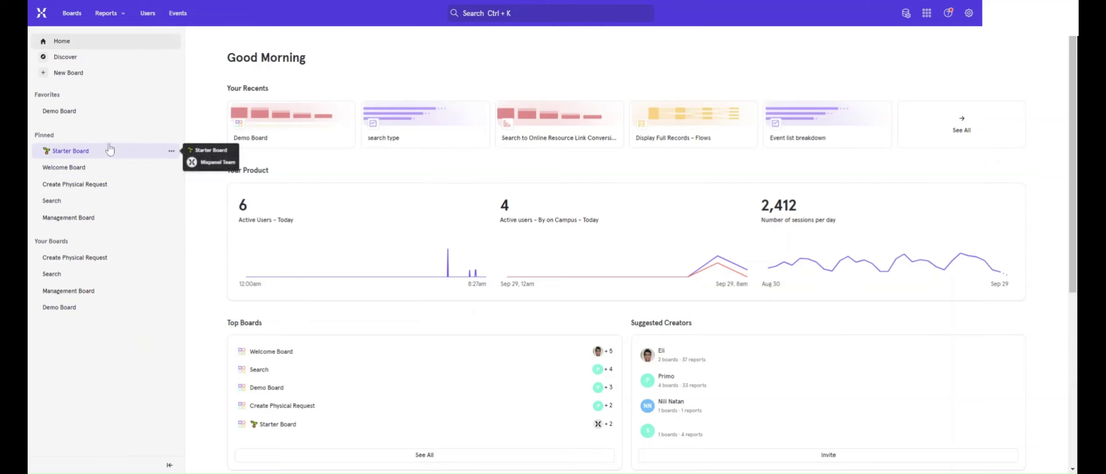
Step: Create a new board and look through its templates and the content types that can be added, without choosing any
left_click(70, 75)
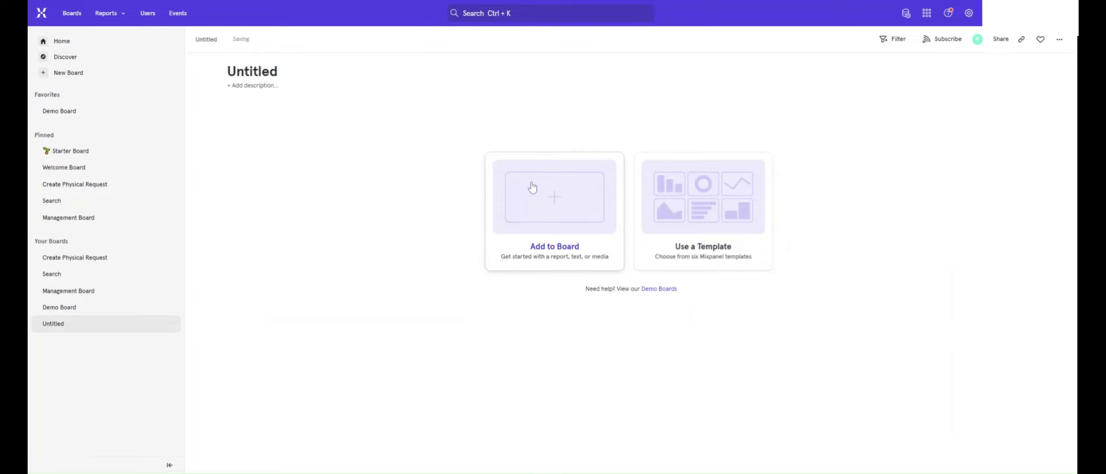
left_click(719, 196)
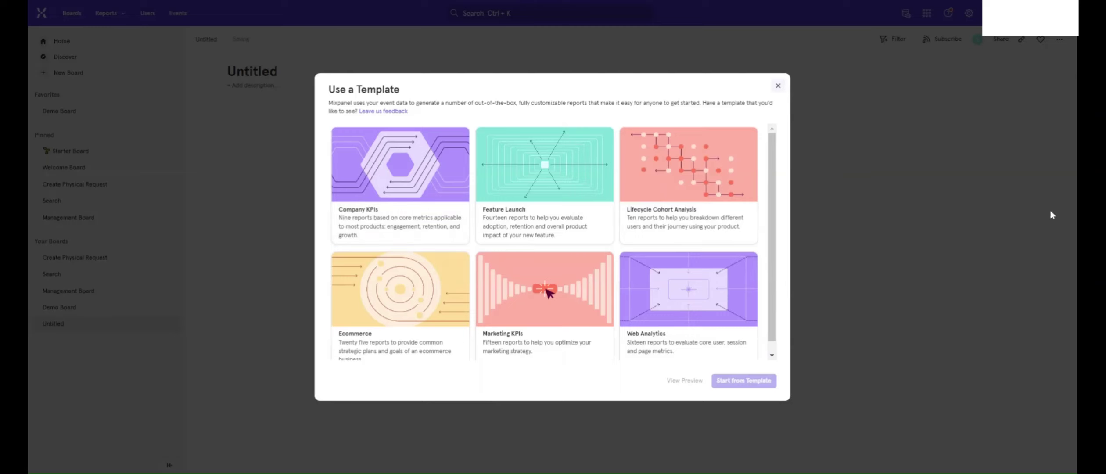
left_click(778, 87)
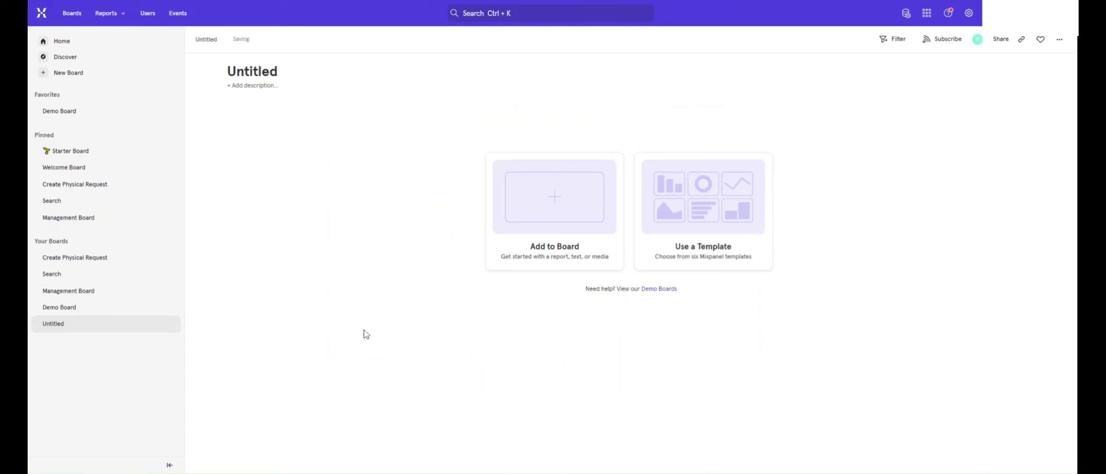
left_click(554, 201)
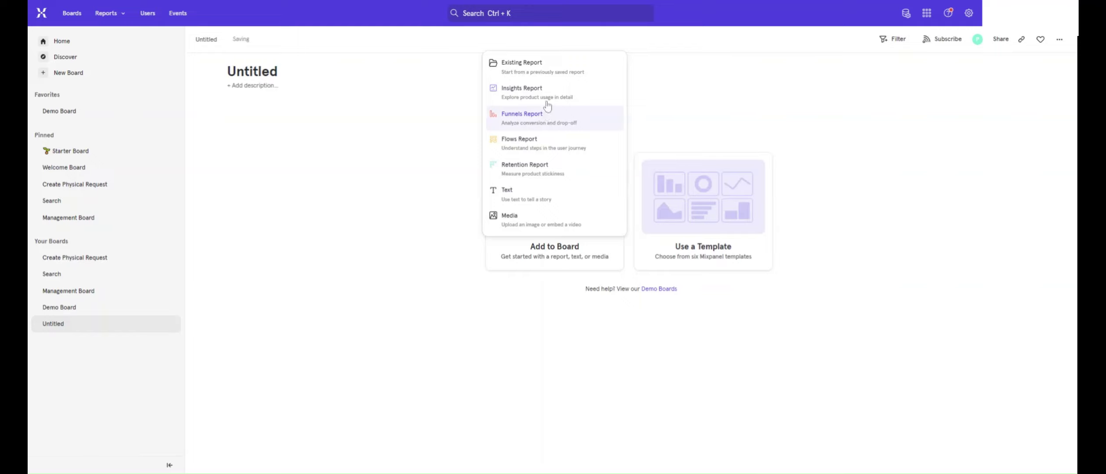
left_click(305, 258)
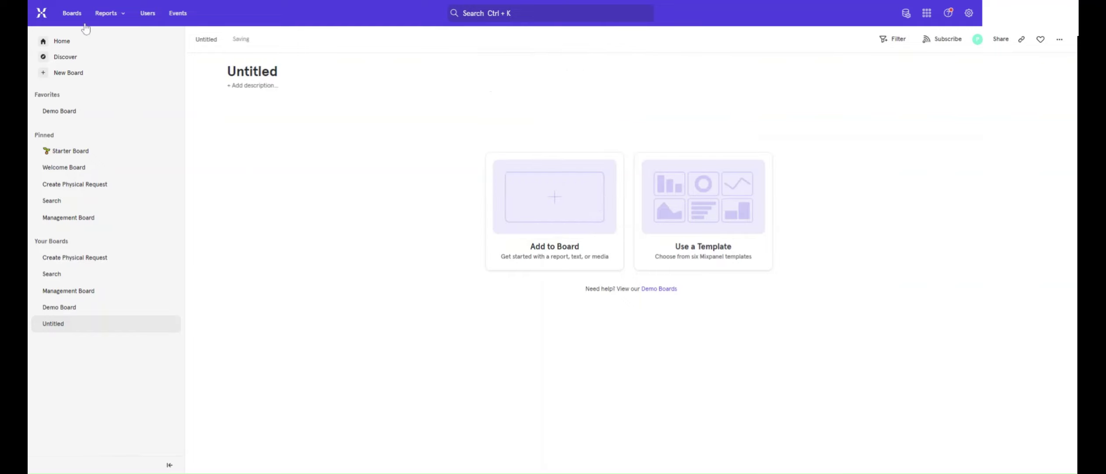
Step: Start an Insights report, collapse the board navigation and choose the Search event as the metric
left_click(109, 18)
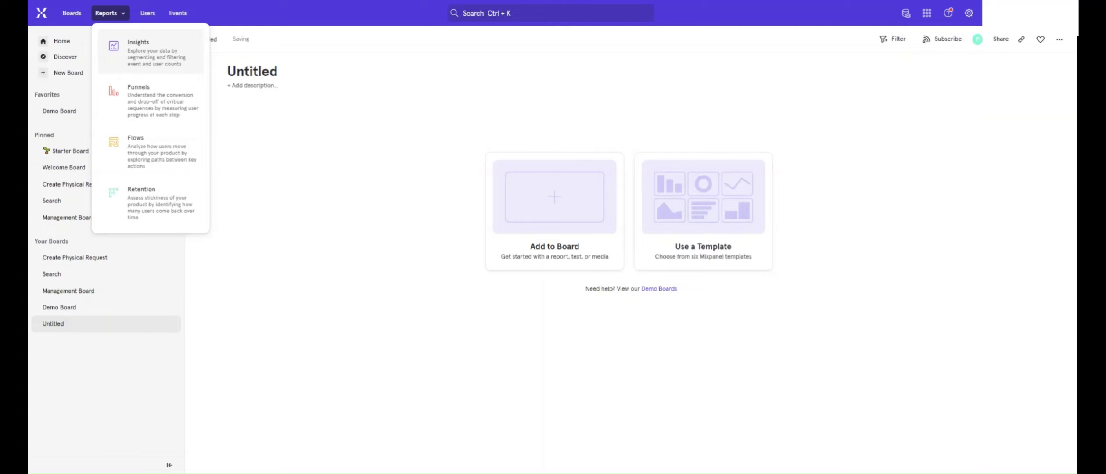
left_click(158, 59)
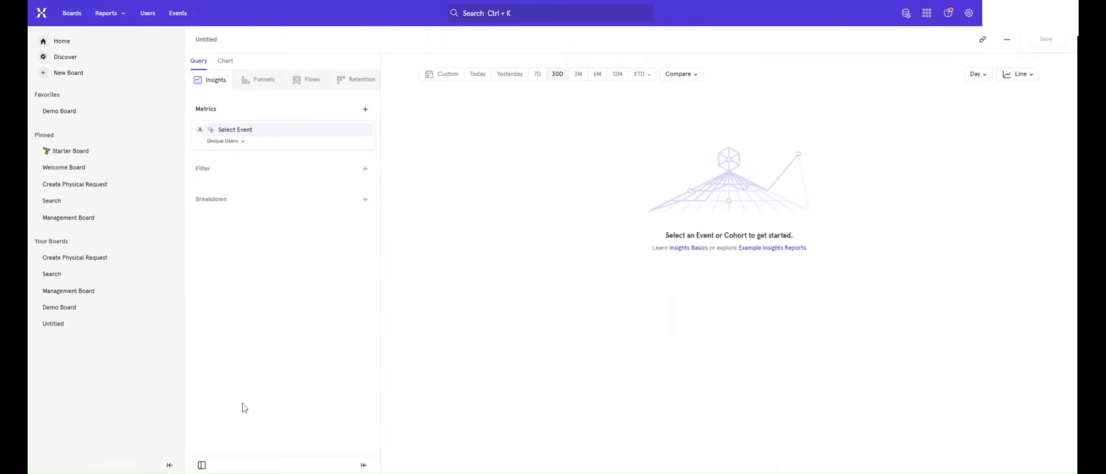
left_click(170, 464)
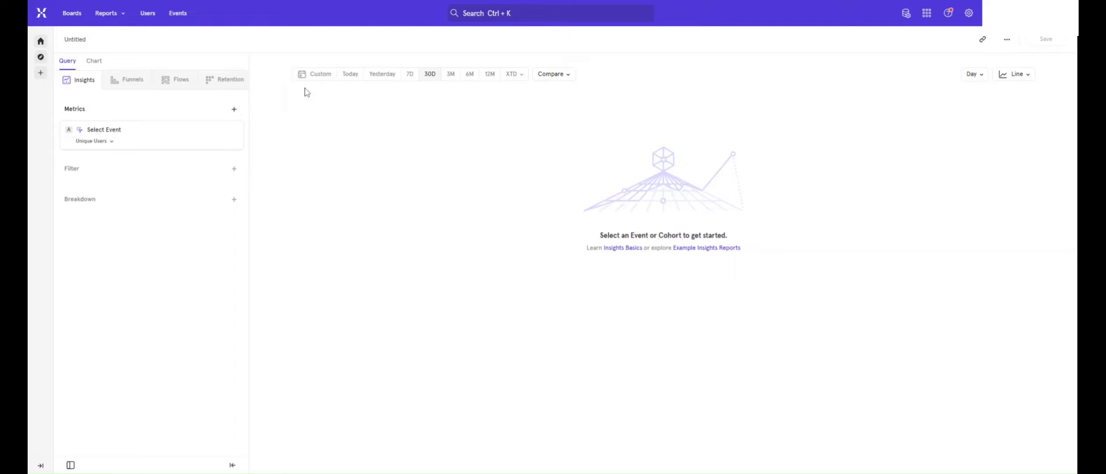
left_click(123, 130)
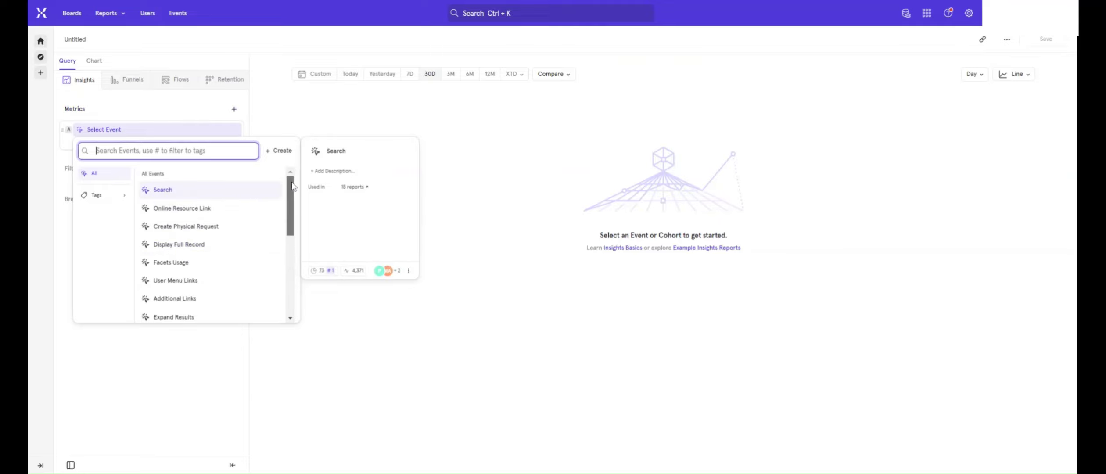
left_click_drag(285, 191, 294, 175)
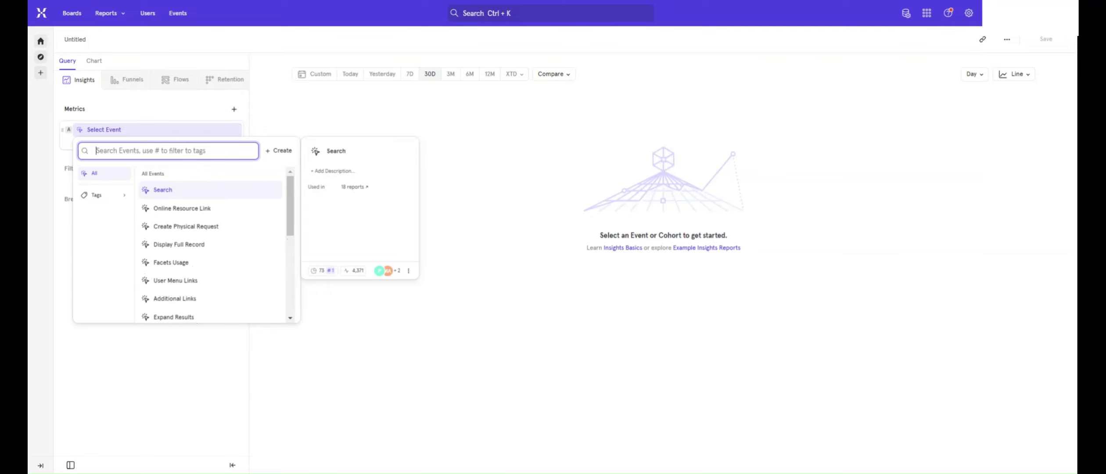
left_click(169, 197)
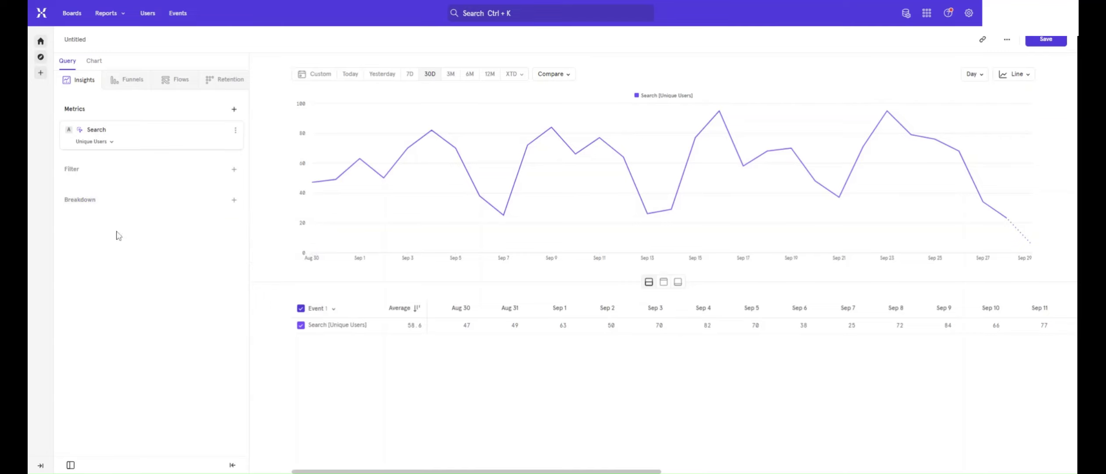
Step: Look at the properties available for filtering the Search metric, without selecting one
mouse_move(103, 134)
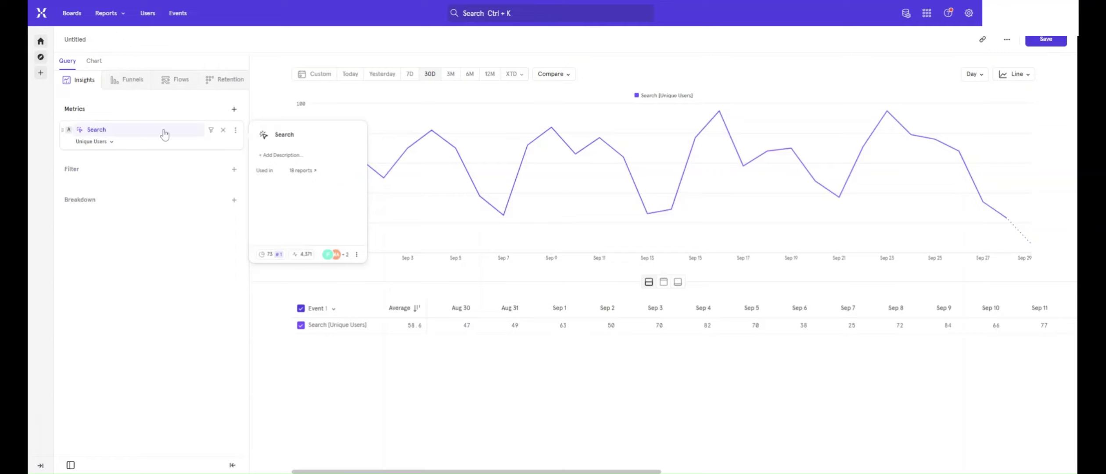
left_click(213, 136)
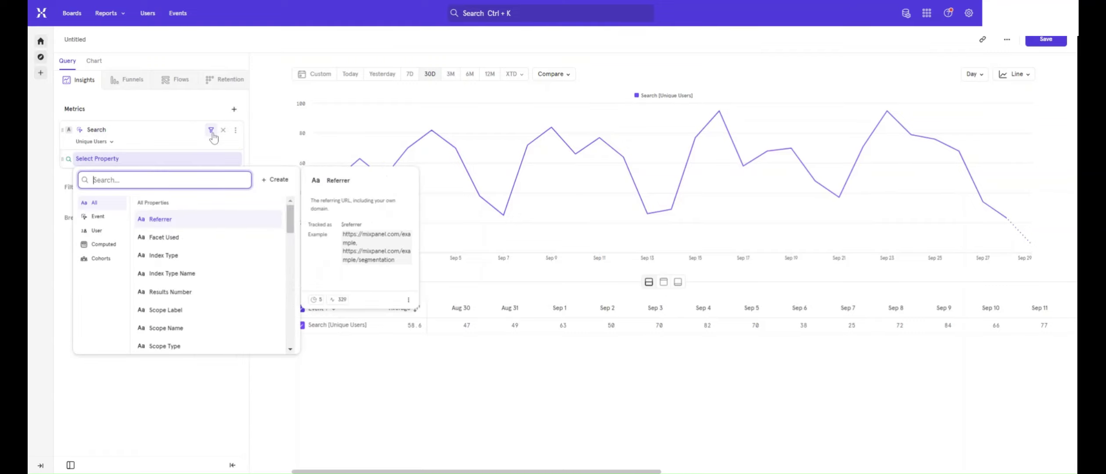
left_click(48, 342)
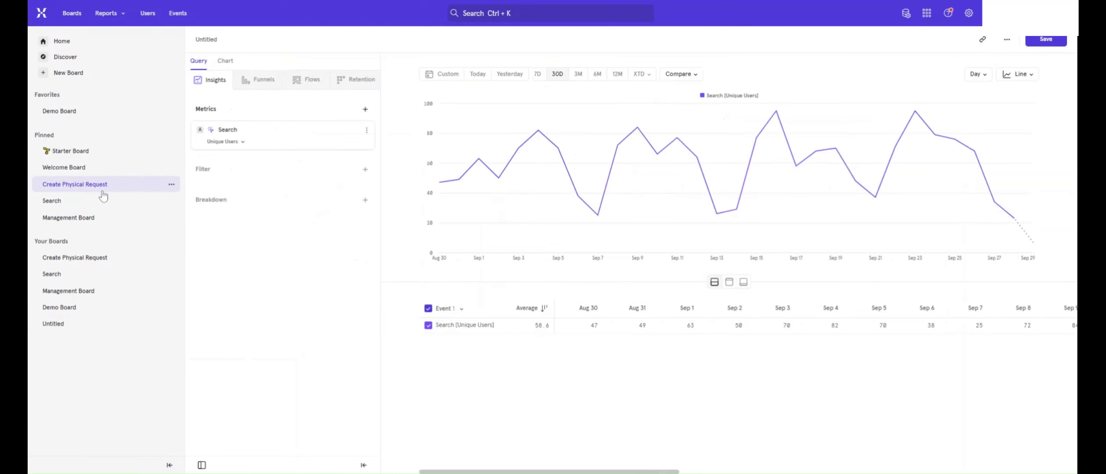
Step: Start a fresh Insights report, collapse the board navigation and set its metric to the Search event
left_click(118, 16)
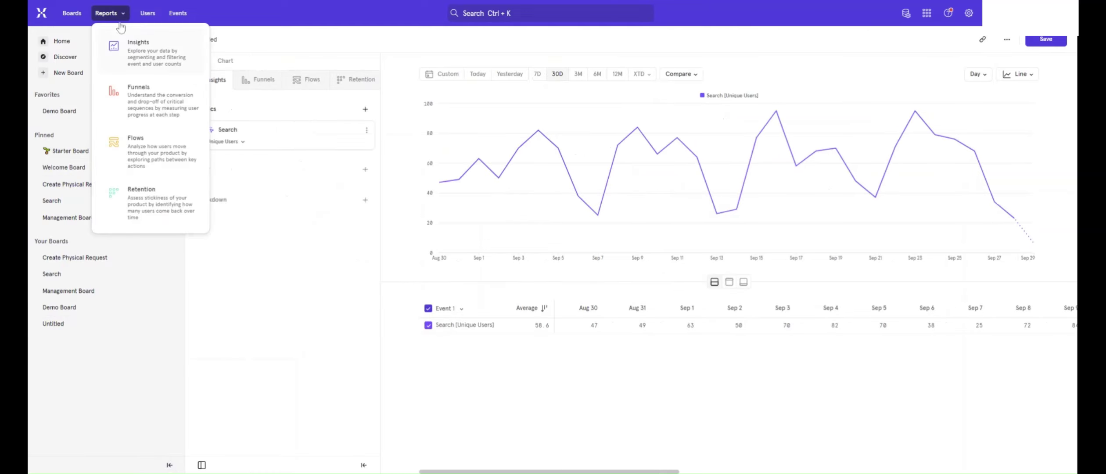
left_click(144, 46)
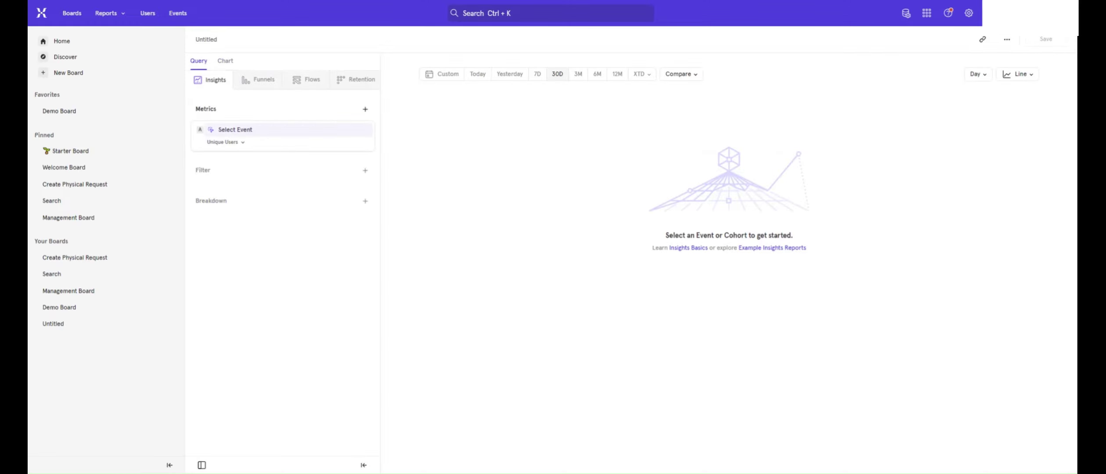
left_click(169, 464)
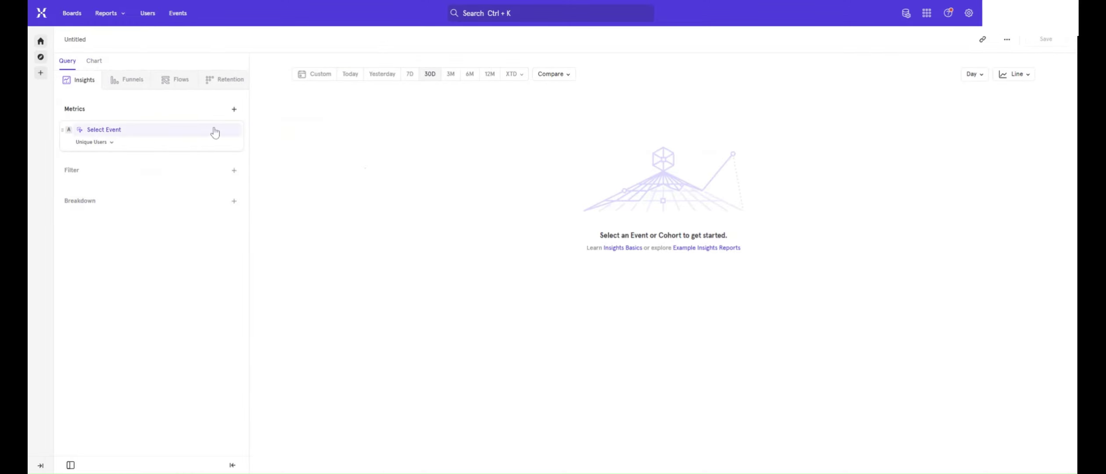
left_click(98, 131)
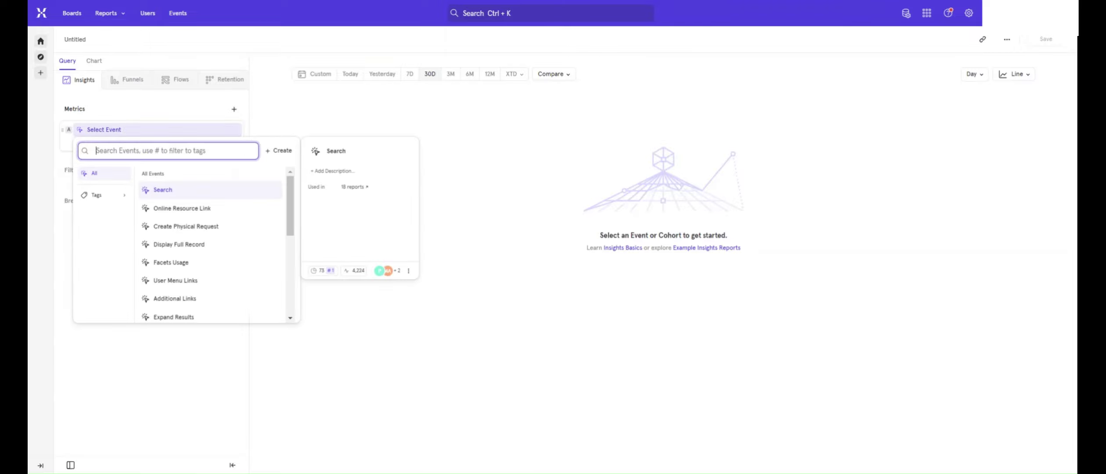
left_click(159, 192)
Step: Examine the properties available for filtering the Search metric and for filtering the whole report
left_click(211, 130)
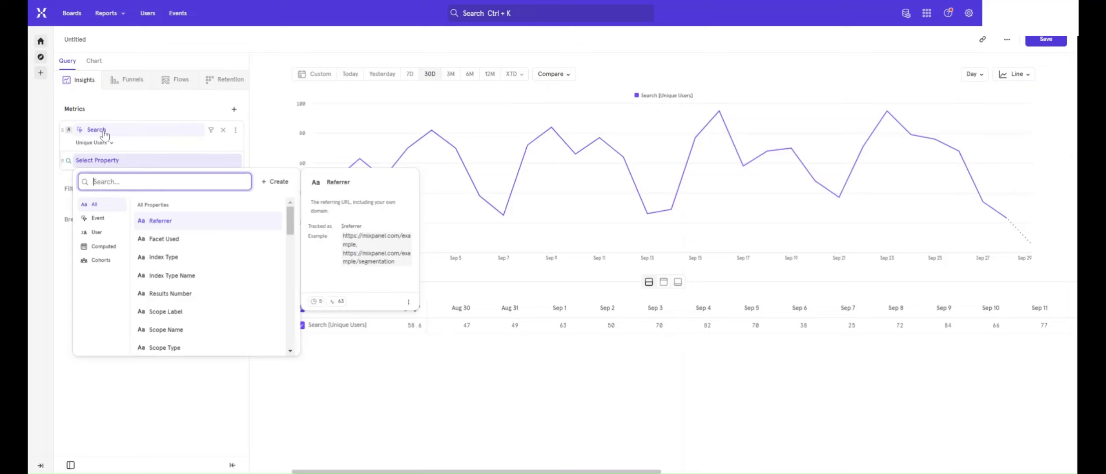
scroll(184, 223, "down", 1)
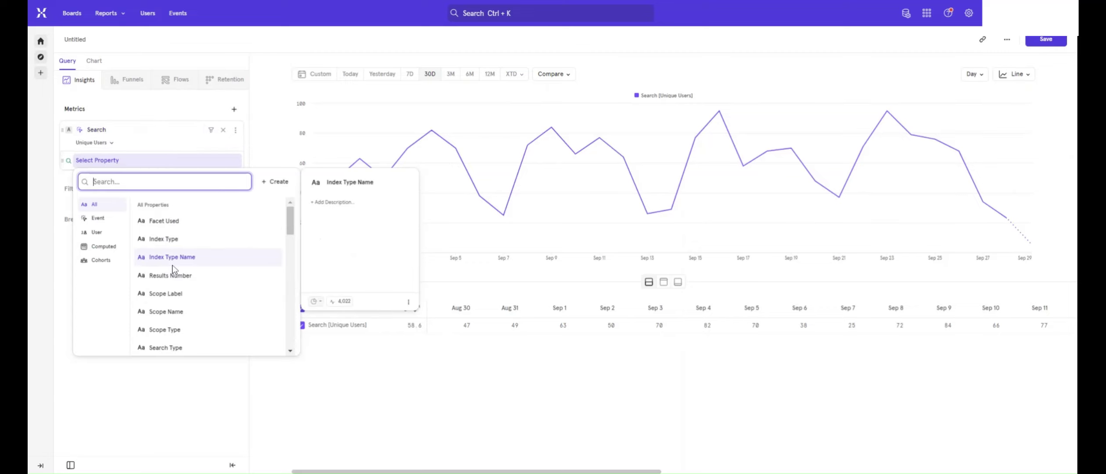
left_click(60, 268)
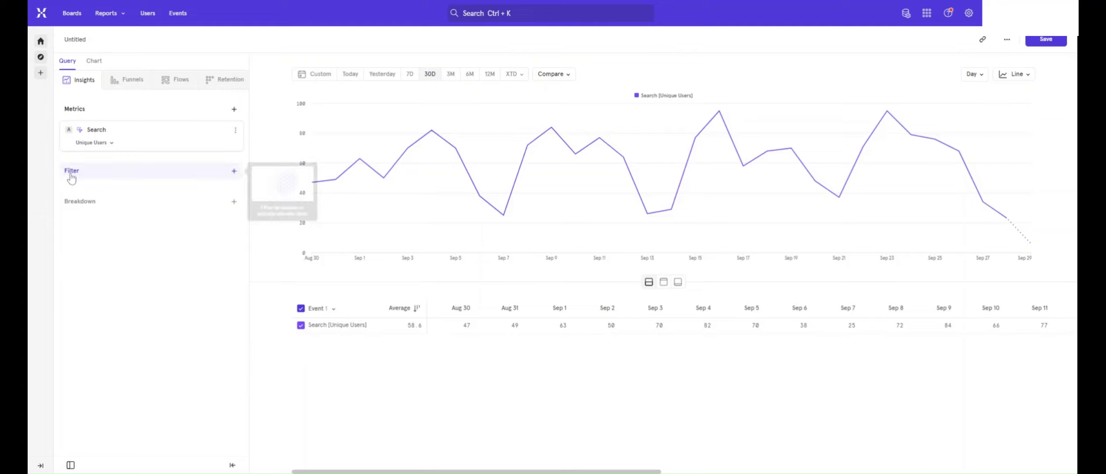
left_click(201, 177)
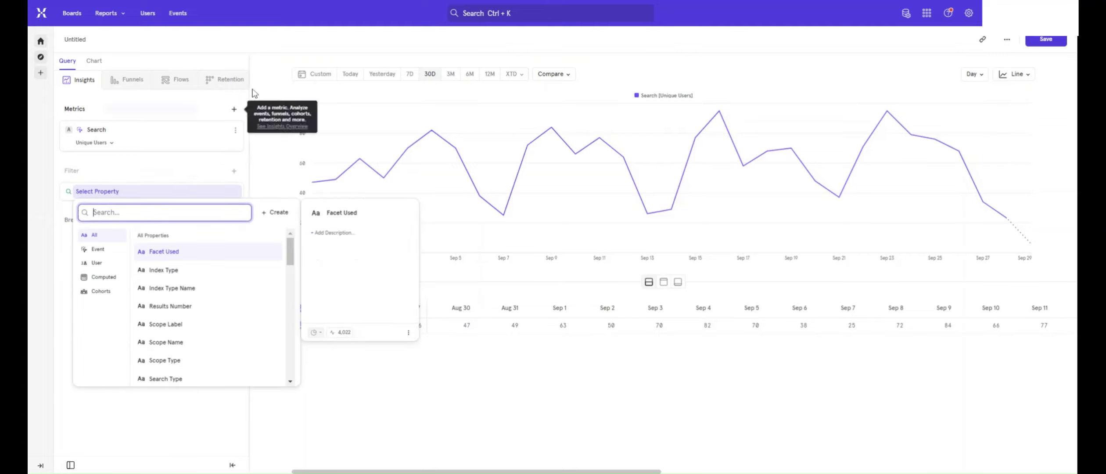
Step: Start adding a second metric to the report and view the events available for it
left_click(233, 109)
left_click(233, 109)
left_click(272, 114)
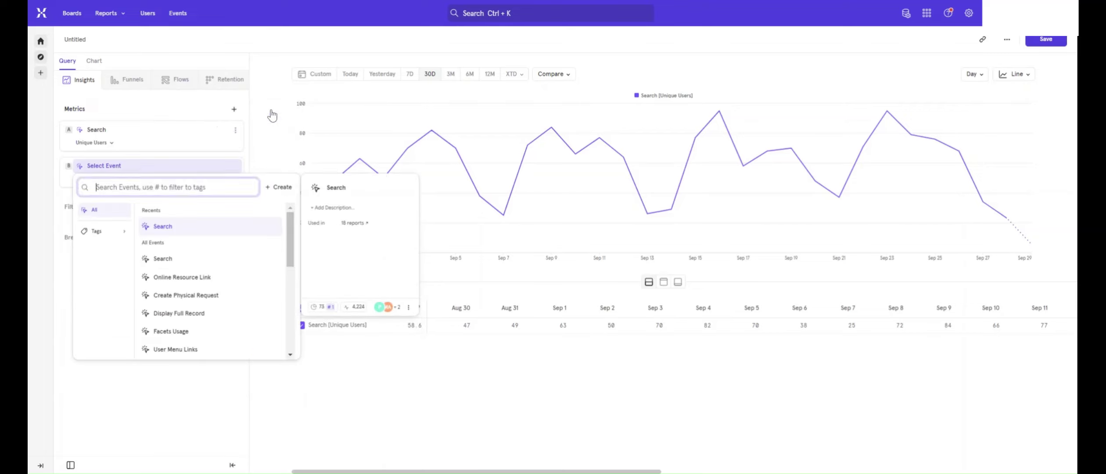
Step: Set the second metric to Create Physical Request and filter the Search metric to Search Type Basic
left_click(180, 293)
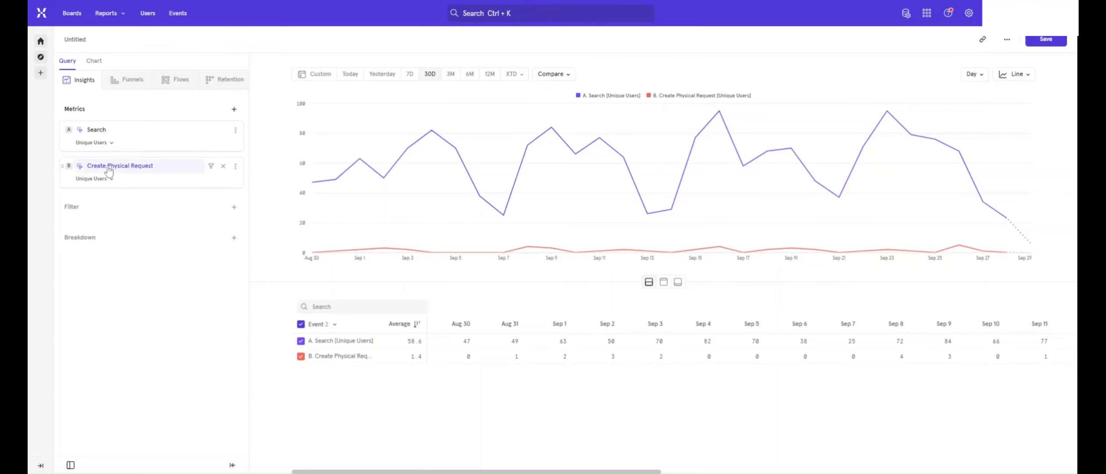
mouse_move(93, 173)
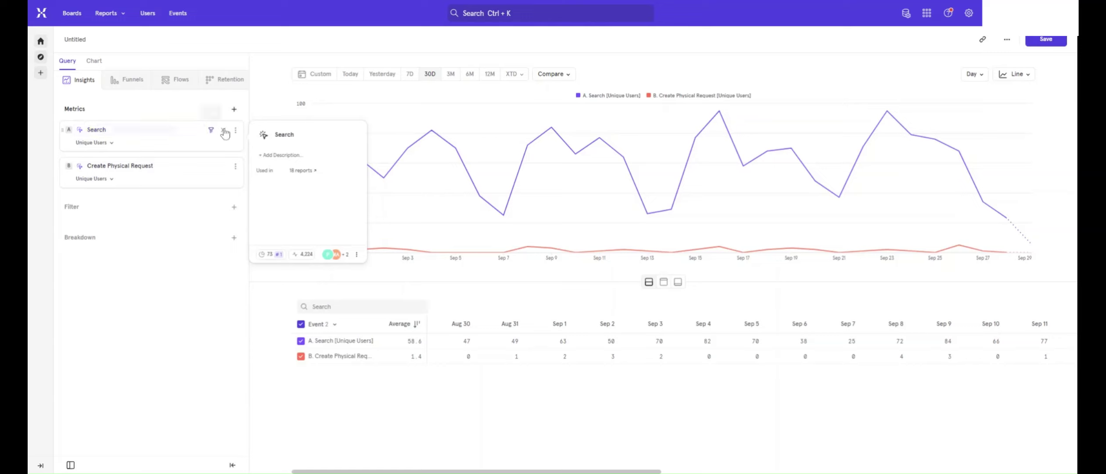
left_click(211, 130)
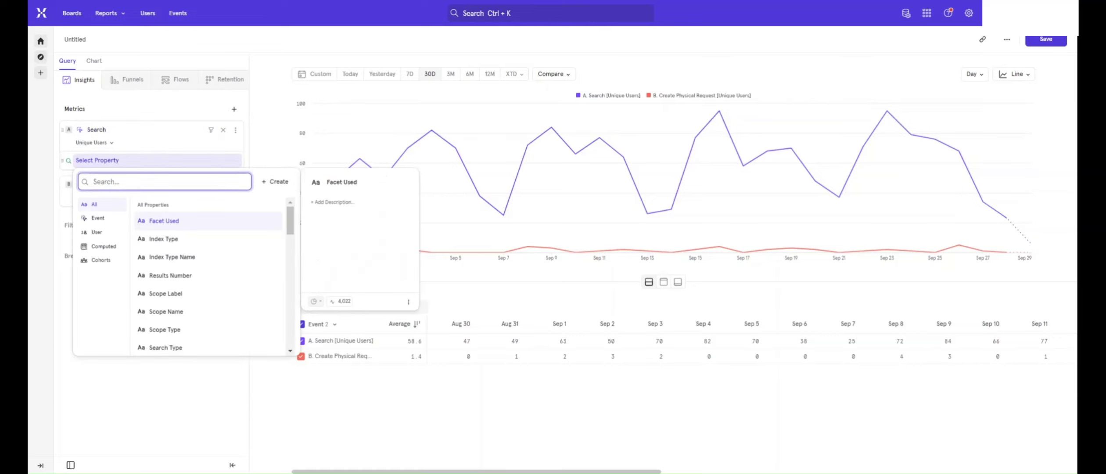
type("type")
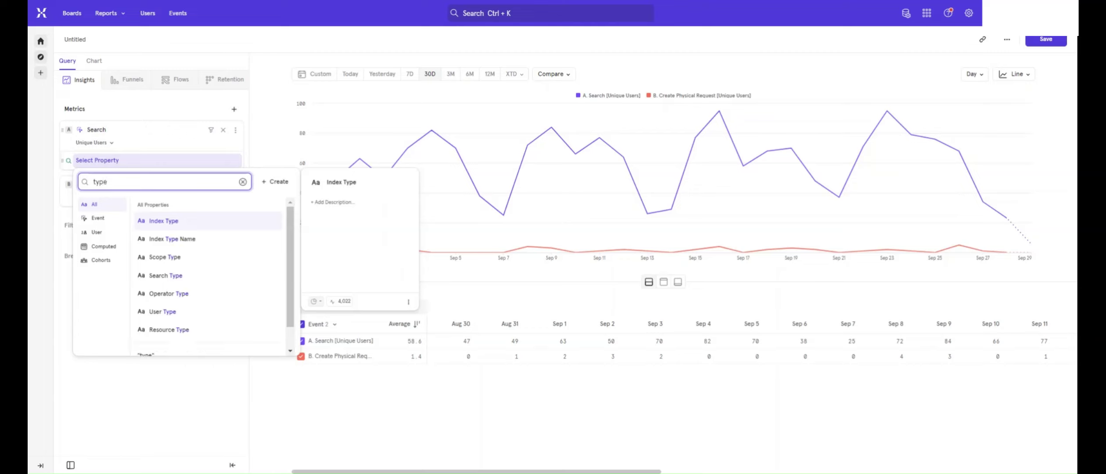
left_click(165, 275)
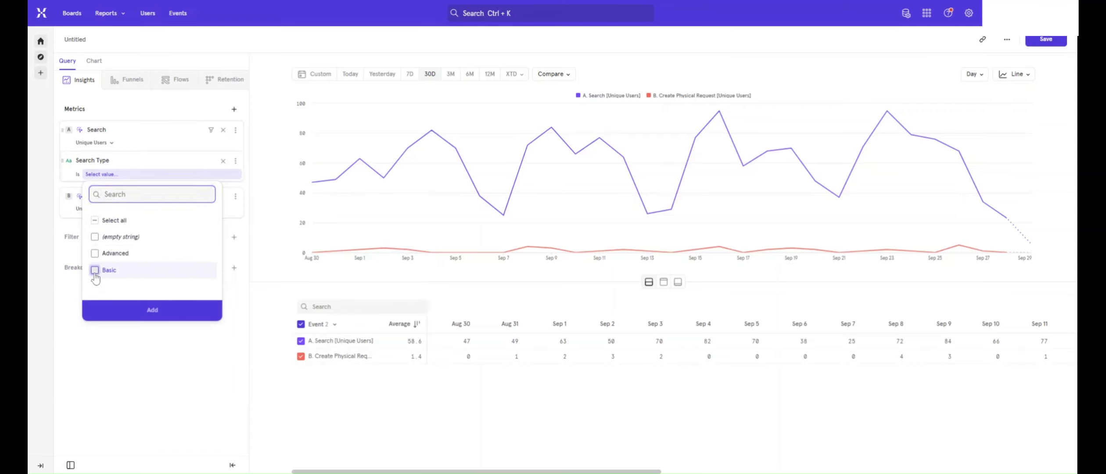
left_click(95, 270)
left_click(152, 309)
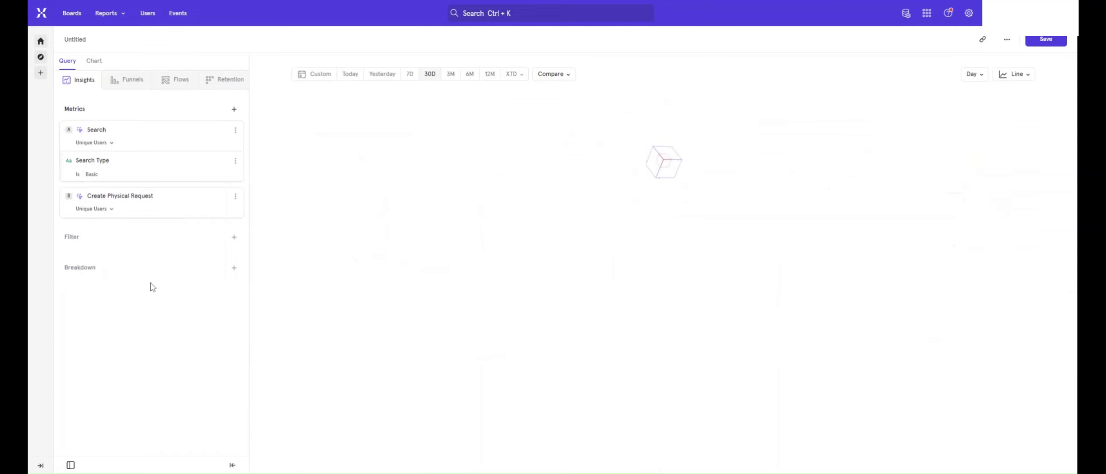
Step: Filter the Create Physical Request metric to Request Type Holding Request
mouse_move(106, 207)
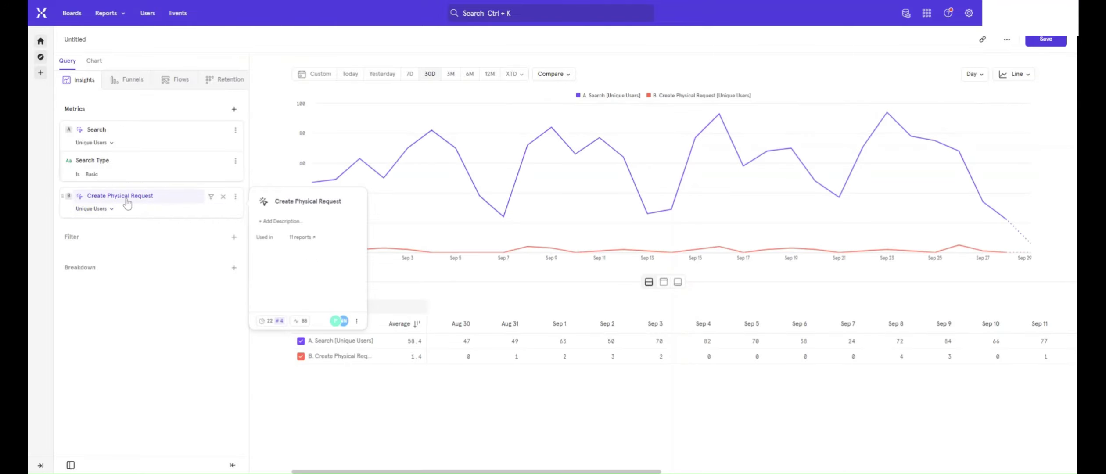
left_click(210, 196)
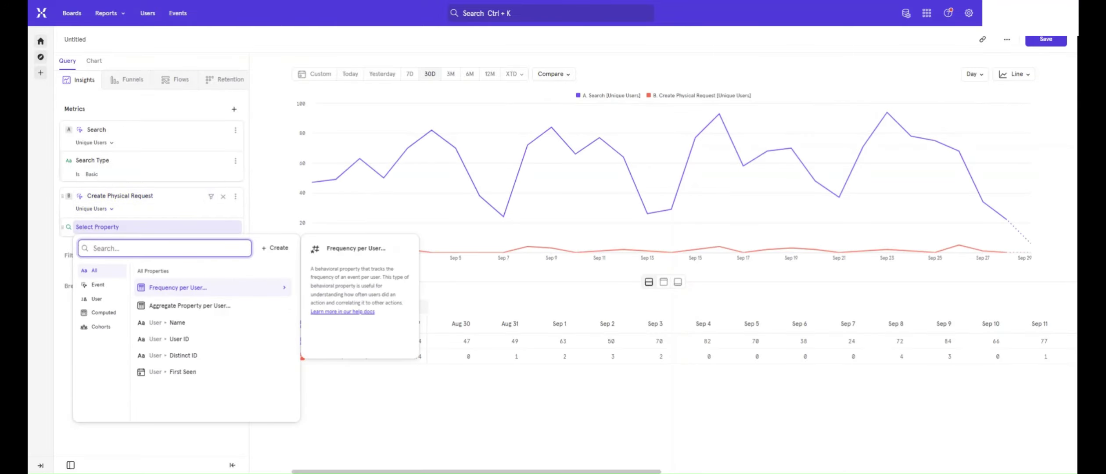
type("ty")
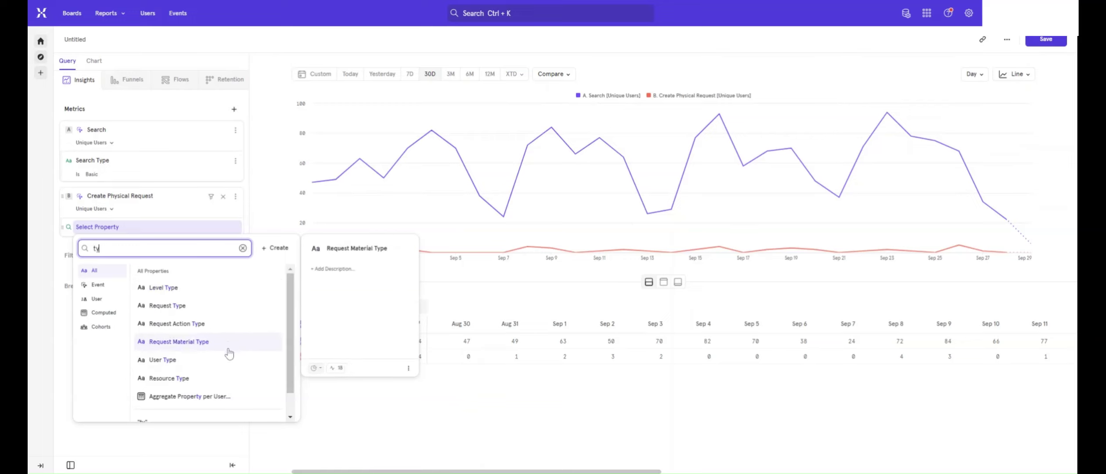
left_click(171, 307)
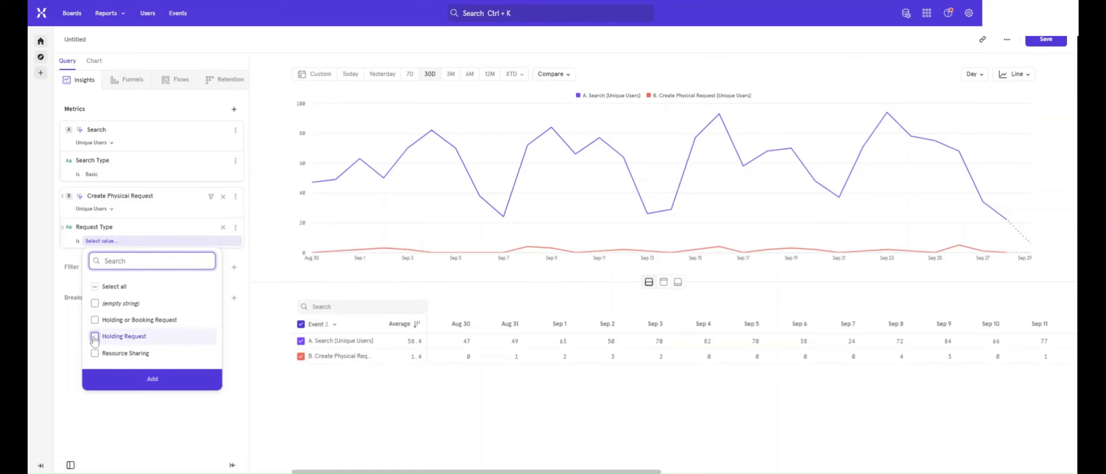
left_click(94, 336)
left_click(153, 379)
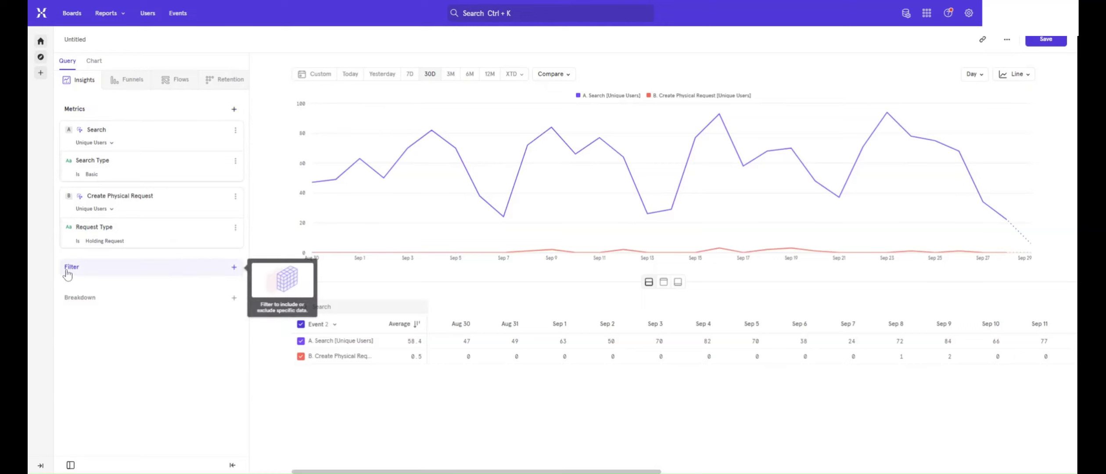
Step: Add a report-wide filter limiting the Operating System property to Mac
left_click(234, 267)
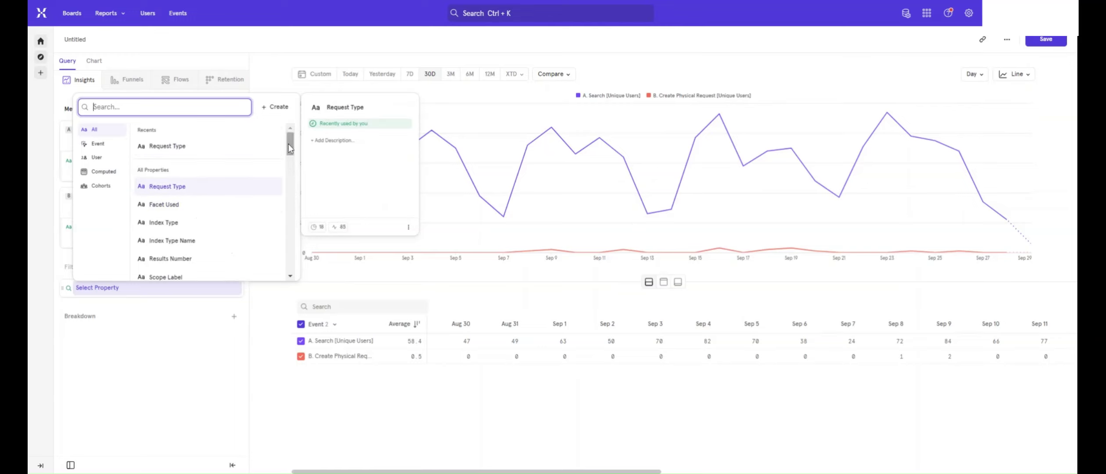
left_click_drag(291, 137, 290, 180)
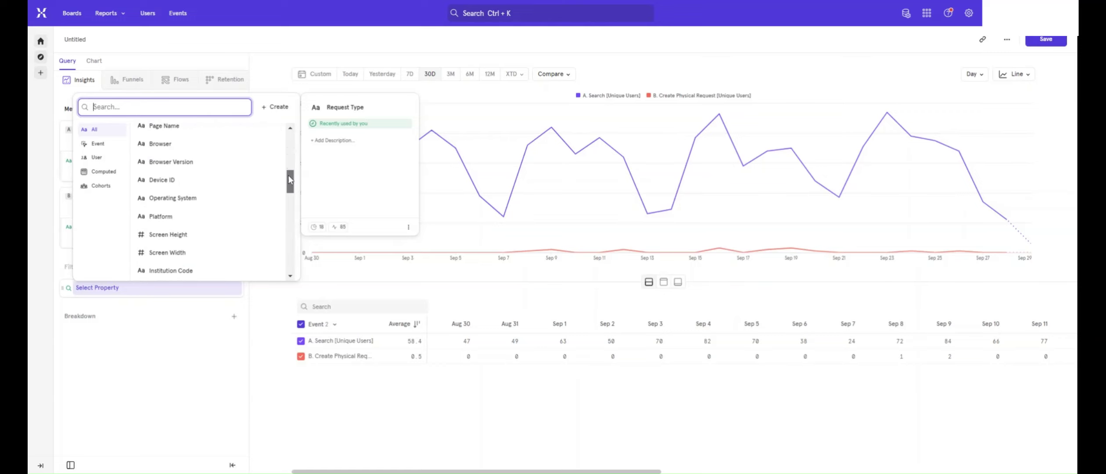
left_click(199, 202)
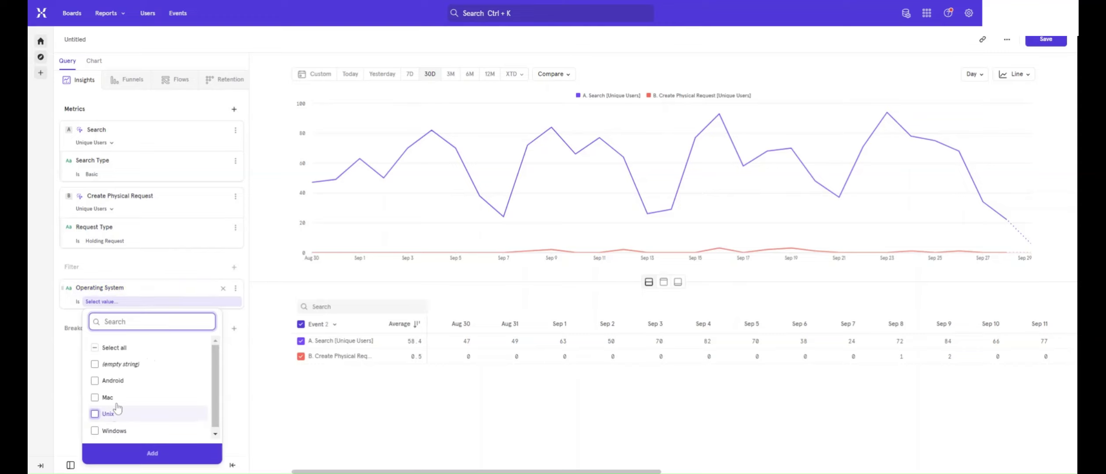
left_click(96, 397)
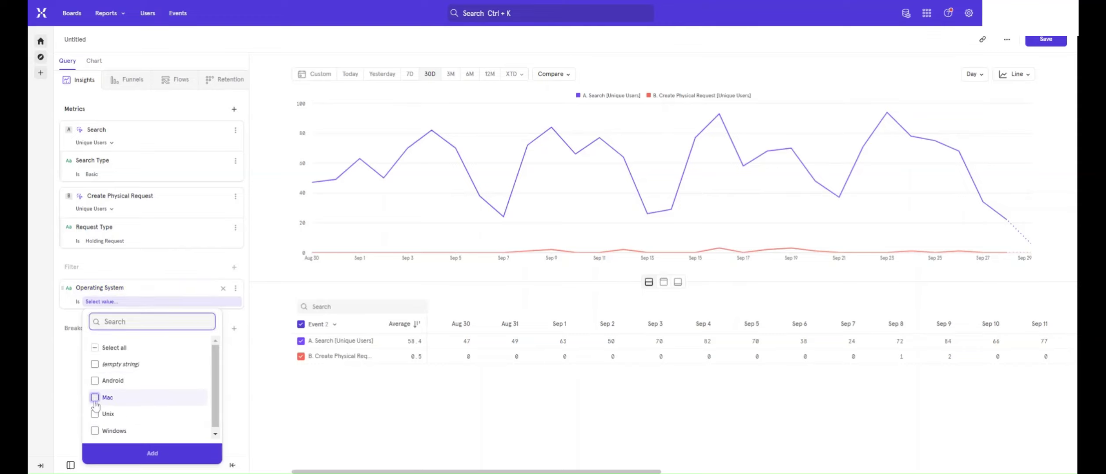
left_click(143, 456)
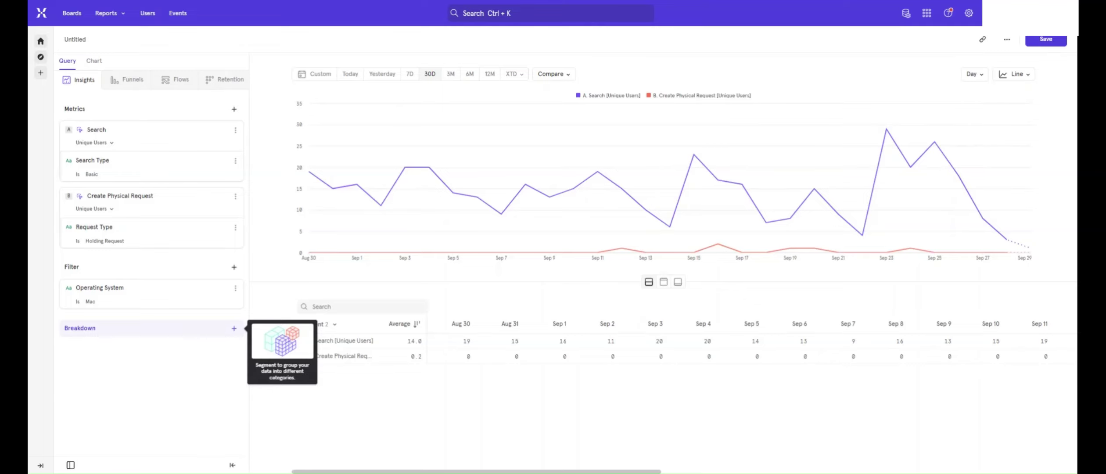
Step: Break down the report's results by the Platform property
left_click(234, 329)
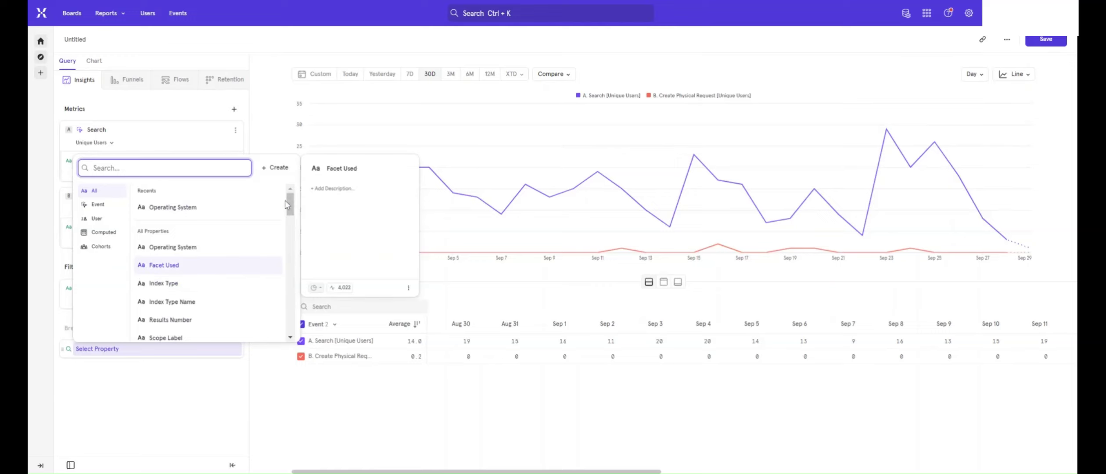
left_click_drag(293, 202, 296, 236)
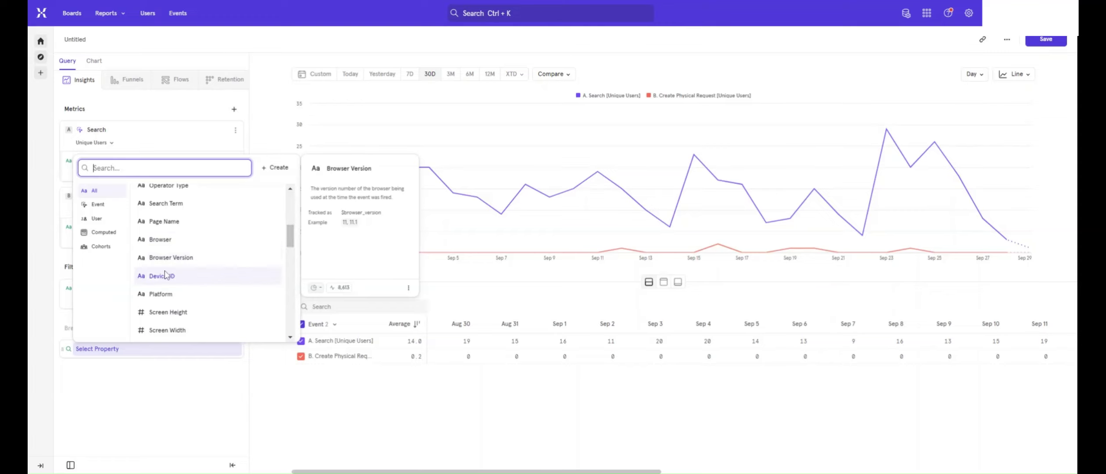
left_click(161, 294)
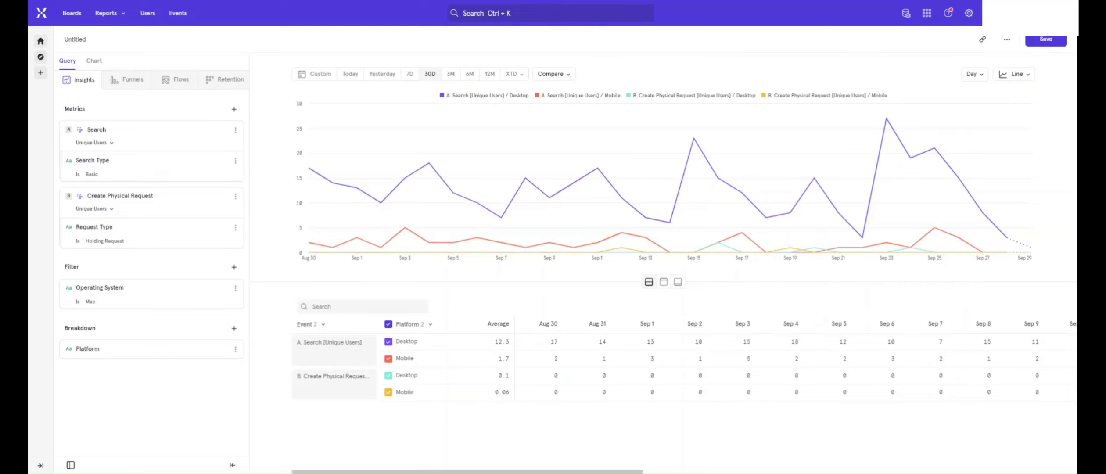
Step: View the results as a table and change the report's visualization to a bar chart
left_click(1017, 75)
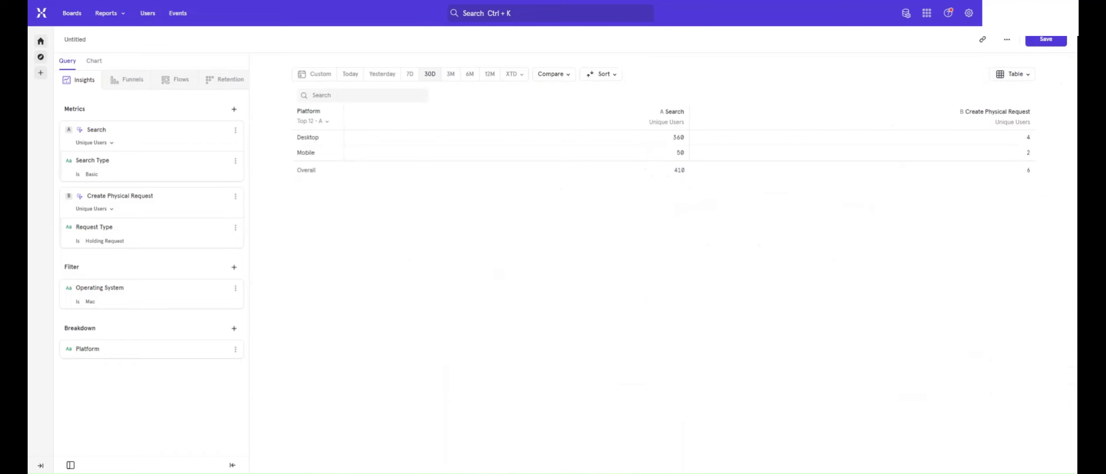
left_click(1026, 74)
left_click(1027, 176)
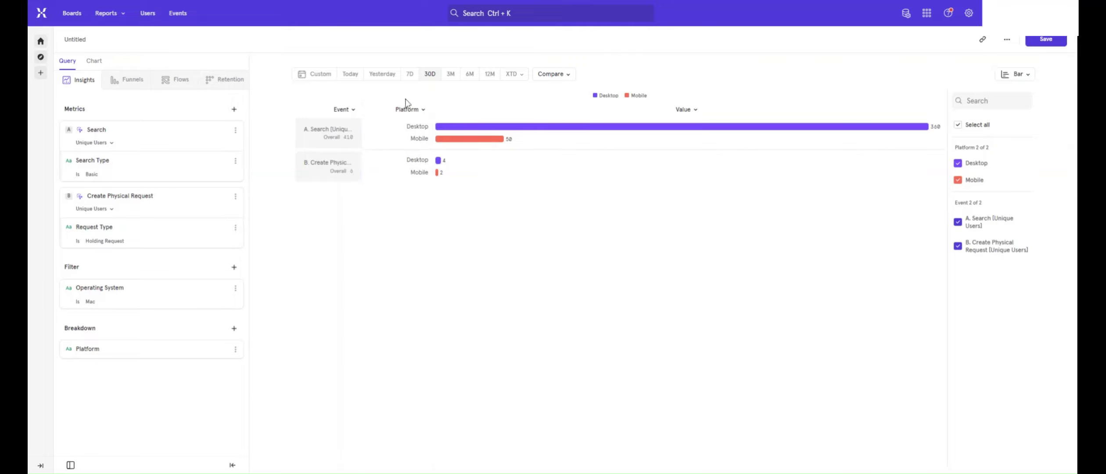
Step: Set the report's date range to the last 7 days and compare it with the previous week
left_click(410, 75)
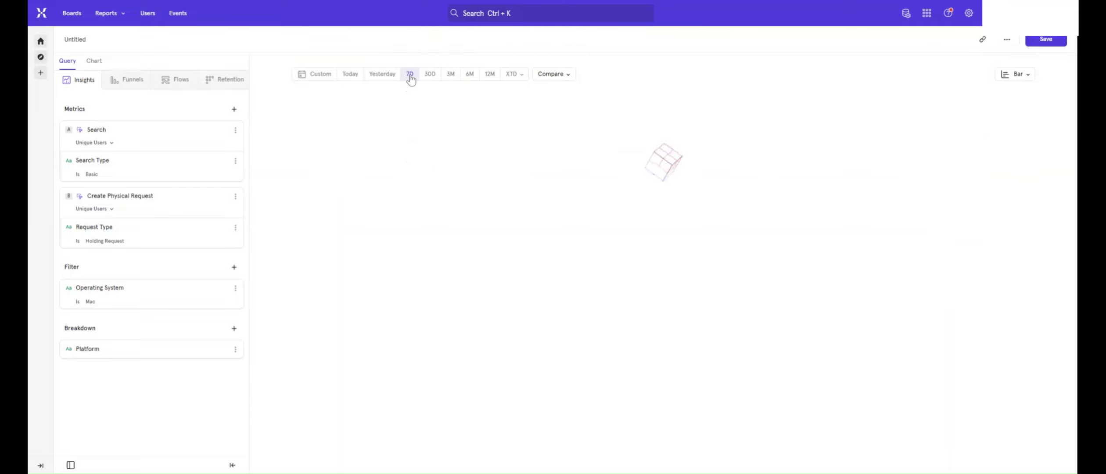
left_click(567, 76)
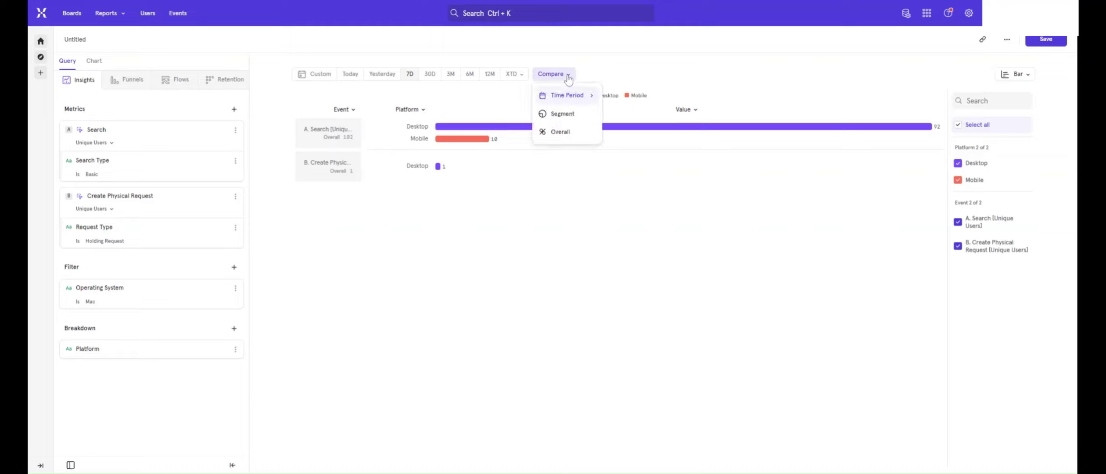
mouse_move(561, 100)
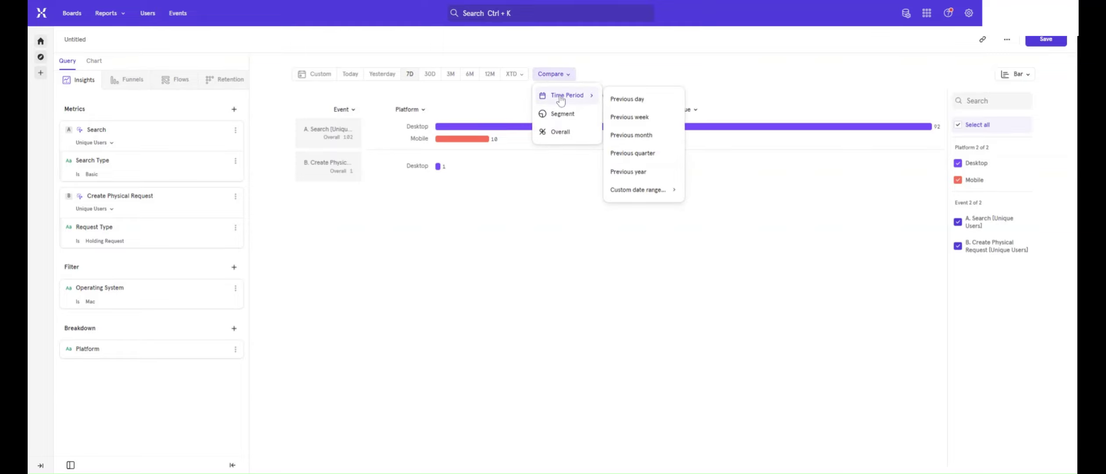
left_click(644, 125)
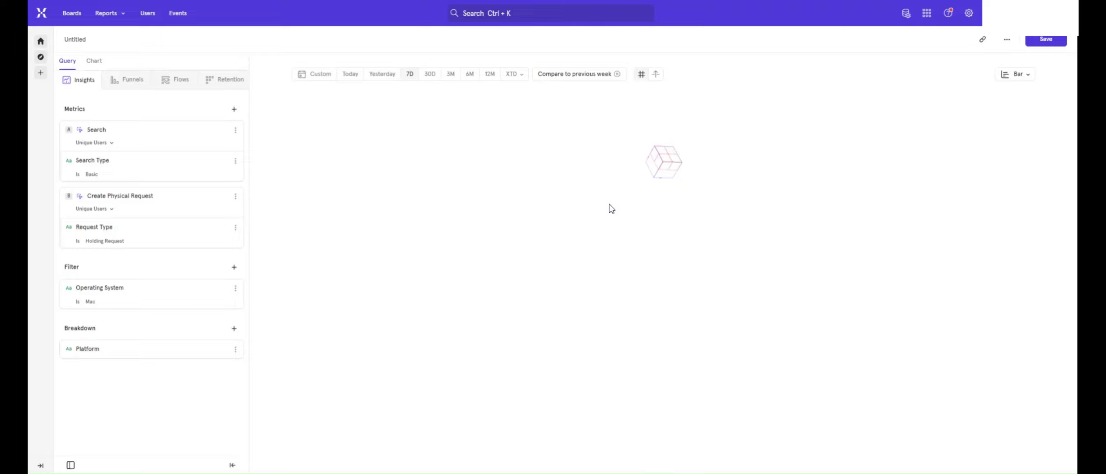
mouse_move(588, 133)
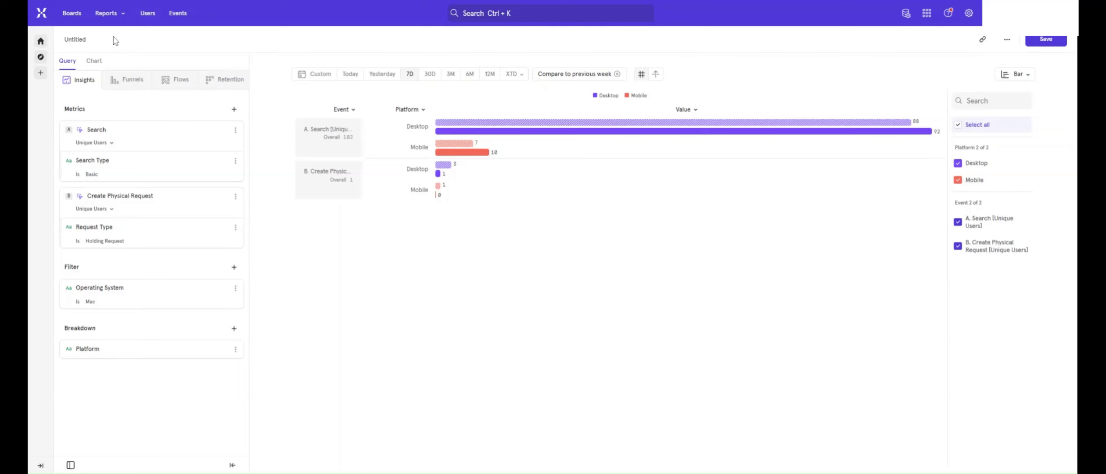
Step: Name the report Demo 2 and save it to Demo Board
left_click(75, 42)
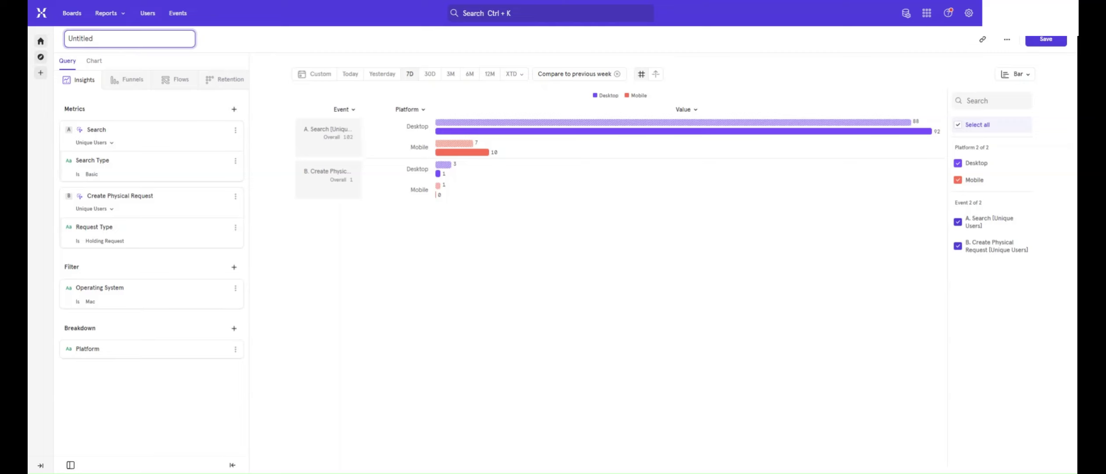
key("ctrl+a")
key("BackSpace")
left_click(1043, 44)
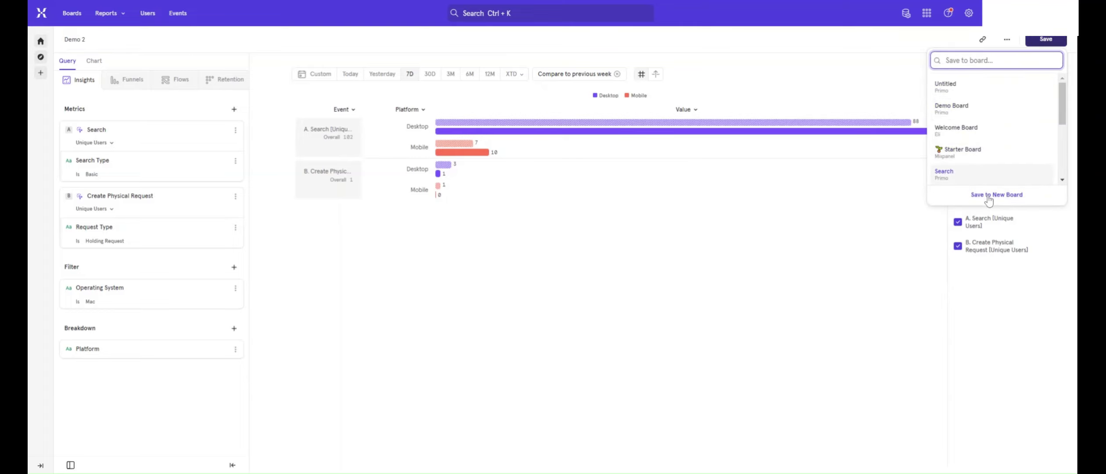
left_click(959, 113)
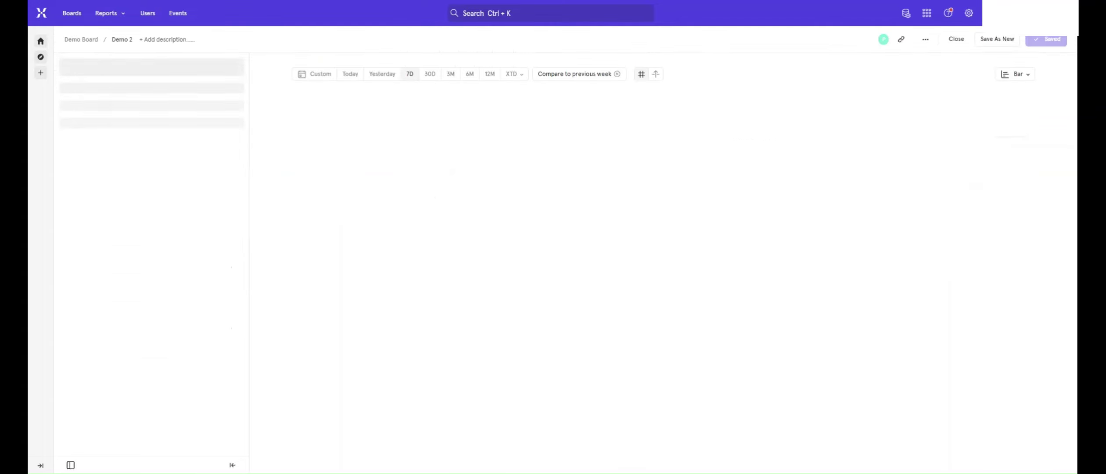
Step: Reload the page and open Demo Board to examine the saved Demo 2 report among its contents
left_click(40, 465)
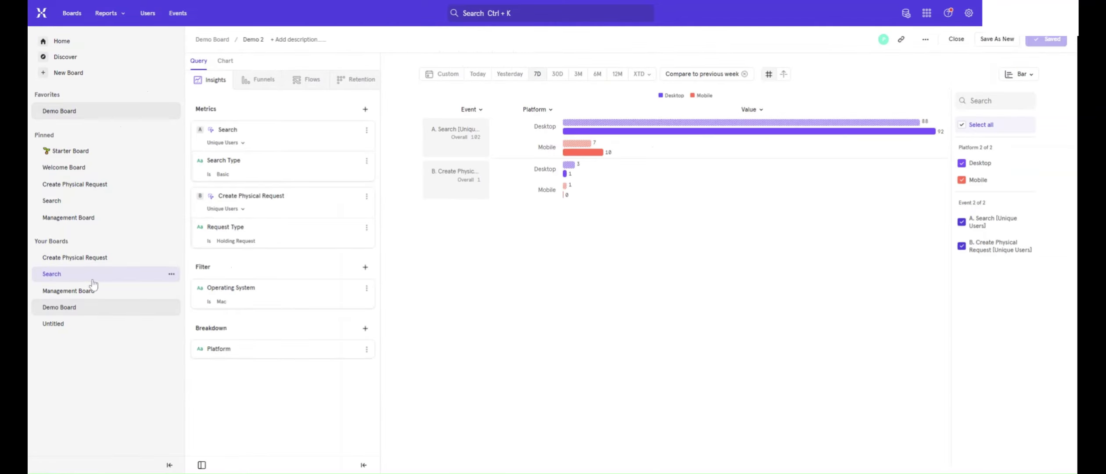
key("F5")
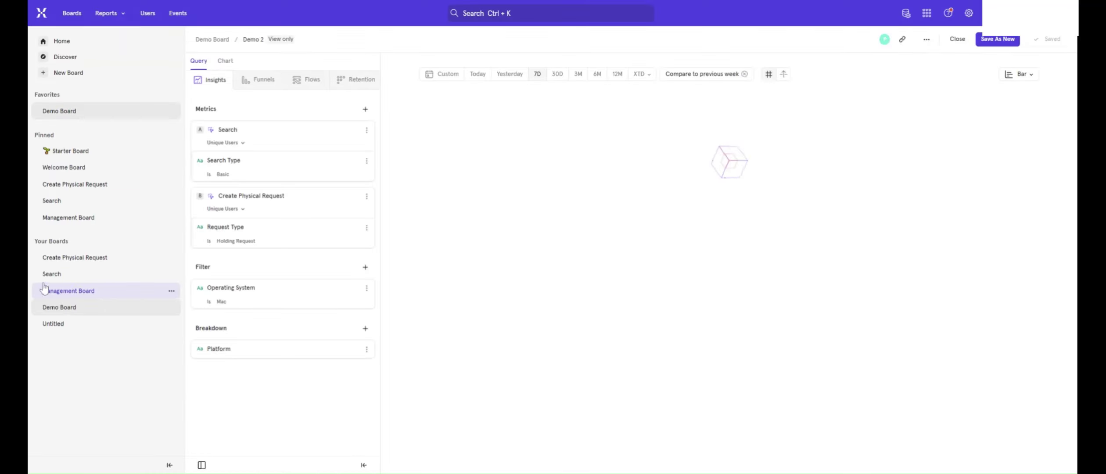
left_click(67, 310)
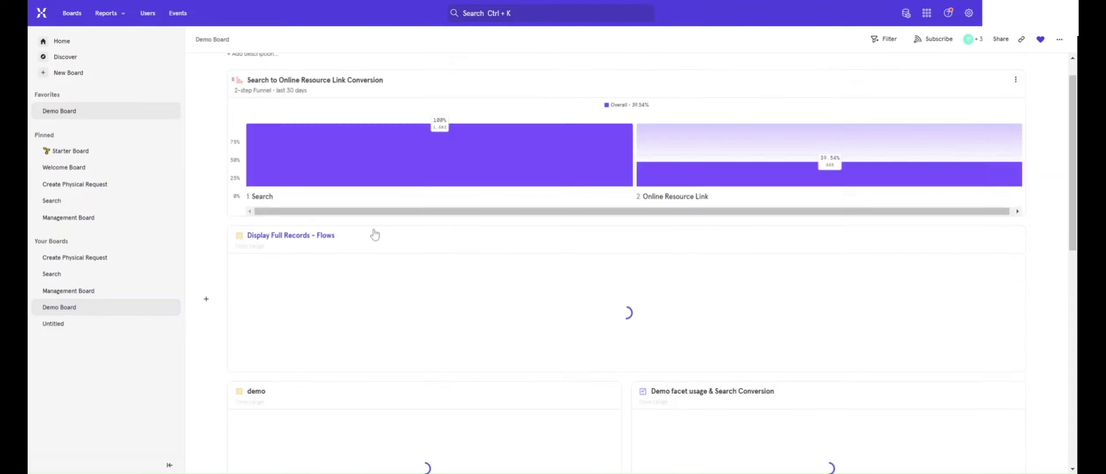
scroll(373, 234, "down", 9)
scroll(231, 403, "down", 4)
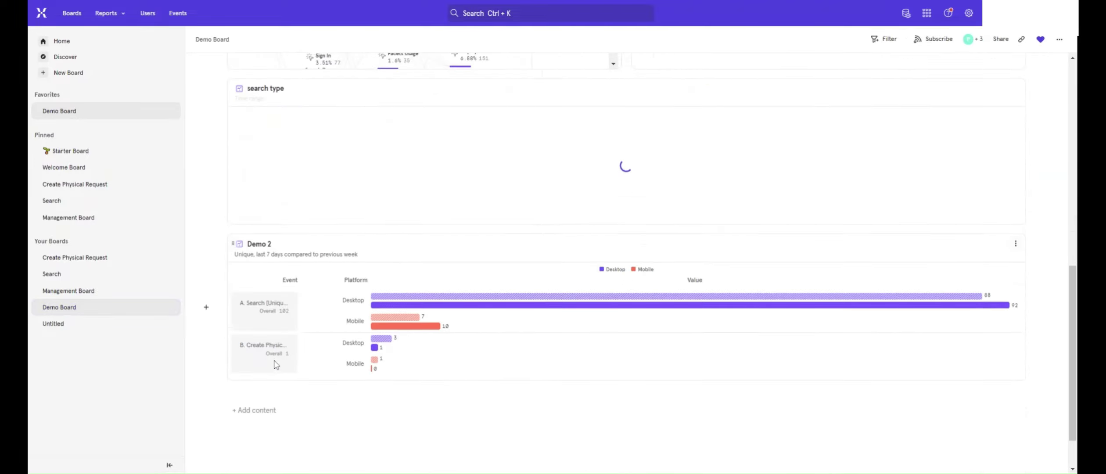
scroll(585, 271, "up", 1)
scroll(371, 275, "up", 12)
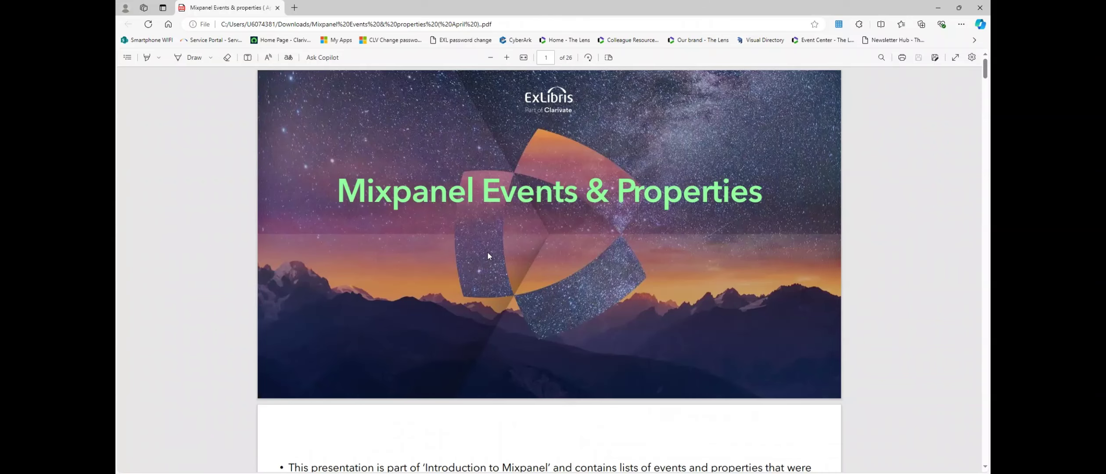
Step: Review the Mixpanel Events & Properties PDF, from General Technical Properties through the Facets Usage properties
scroll(488, 255, "down", 10)
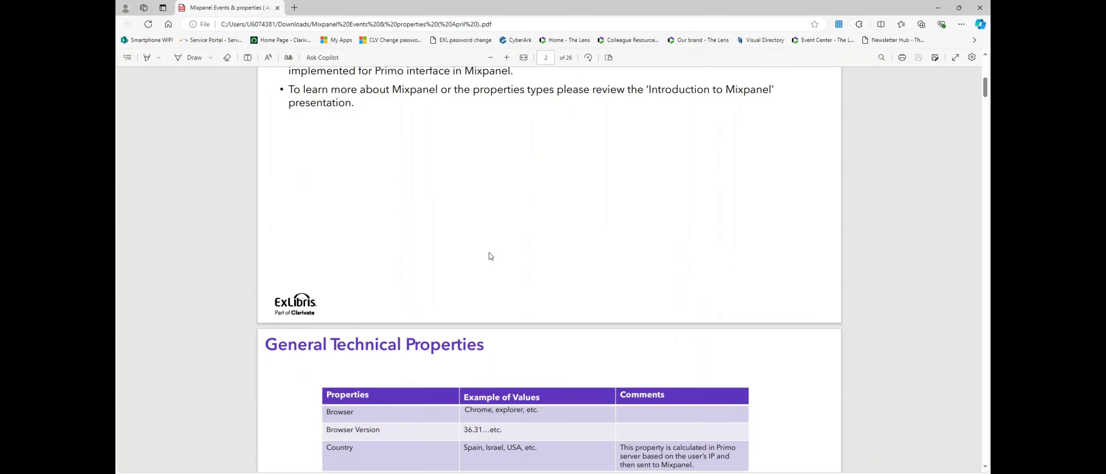
scroll(490, 255, "down", 3)
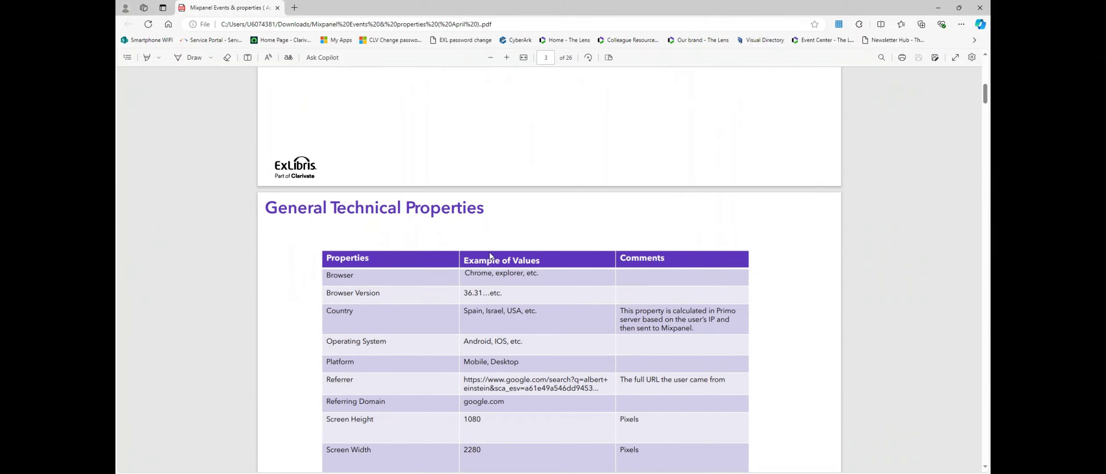
scroll(491, 255, "down", 3)
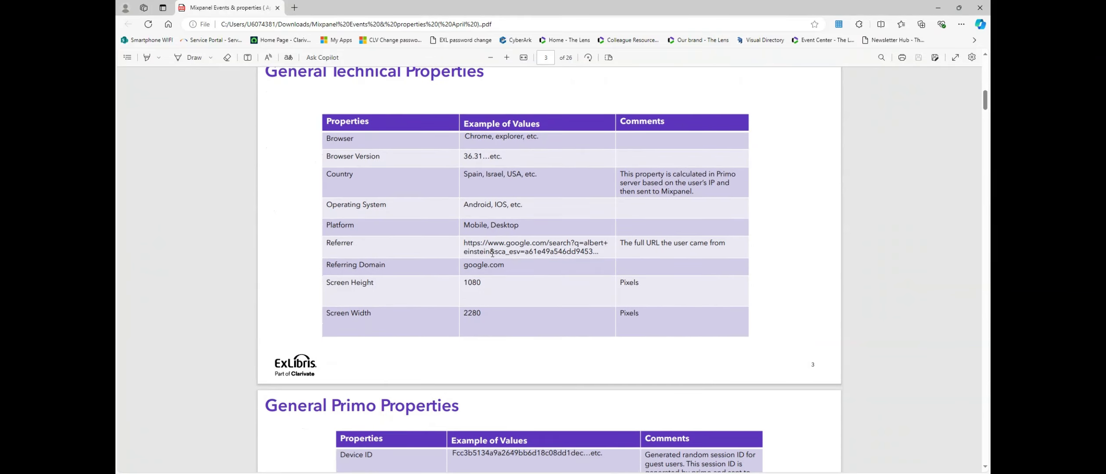
scroll(508, 272, "up", 1)
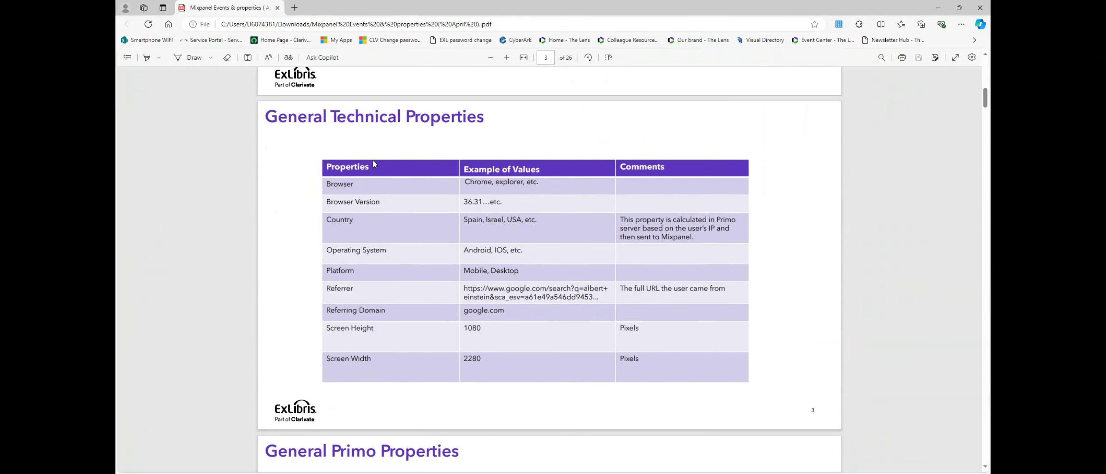
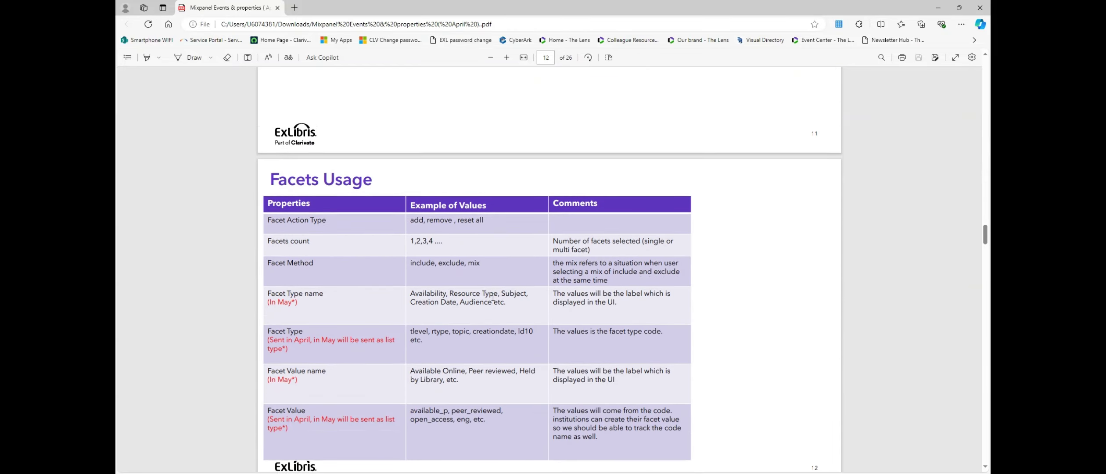
scroll(452, 289, "down", 9)
scroll(488, 295, "up", 12)
scroll(474, 307, "down", 3)
scroll(454, 322, "down", 2)
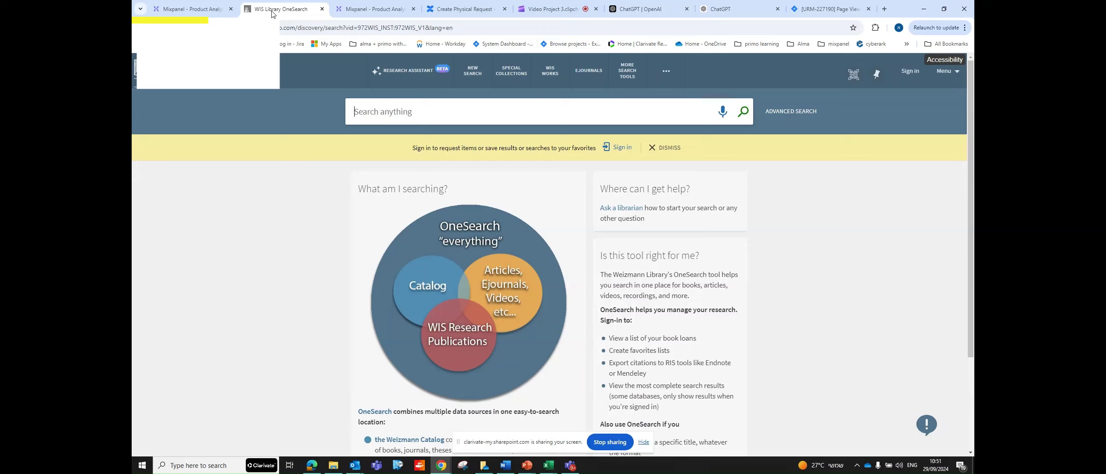
Step: Search the library catalog for "pink cats" with the browser's network log open, and examine the analytics request's payload in a widened pane
type("pink")
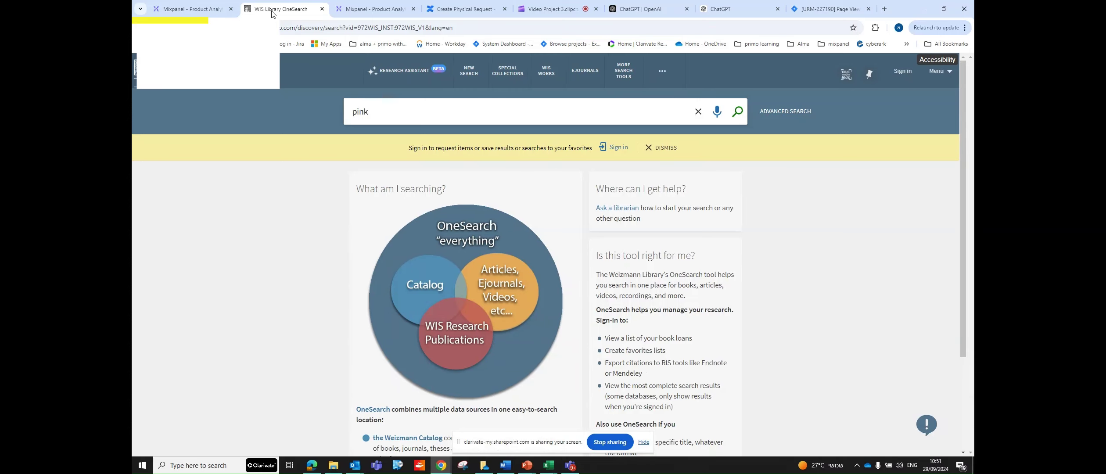
type(" cats")
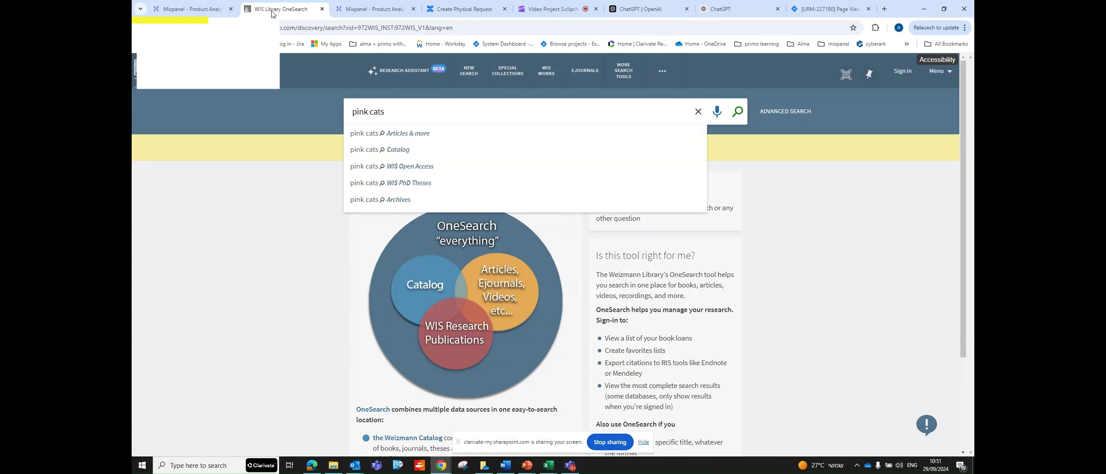
key("F12")
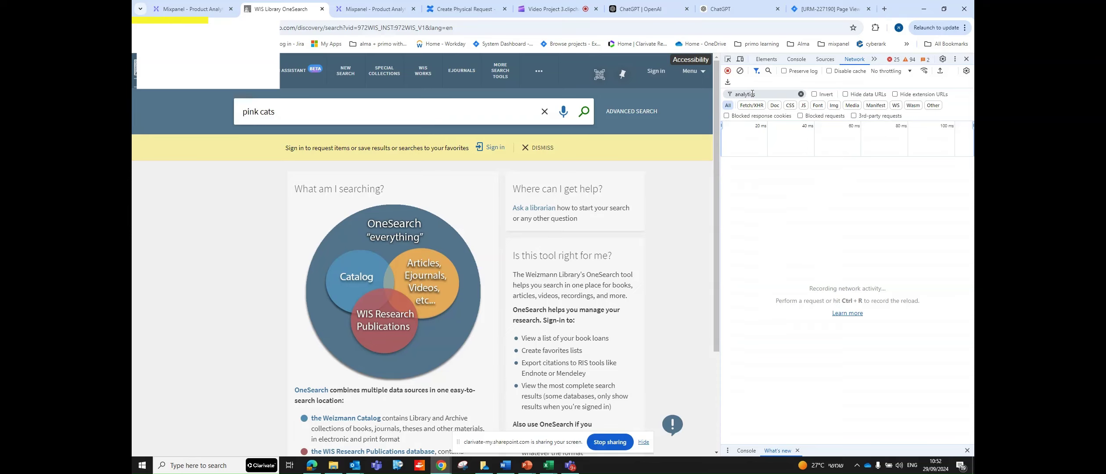
left_click(585, 115)
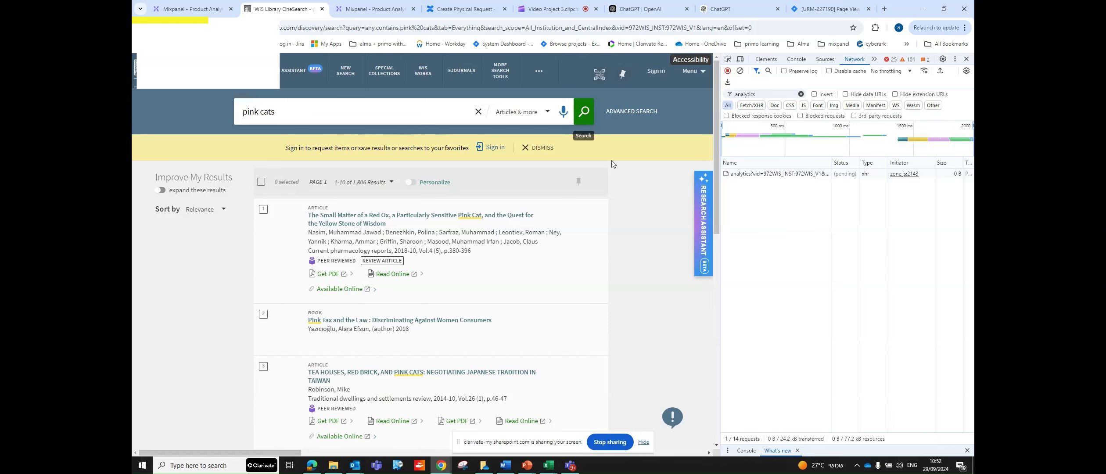
left_click(743, 176)
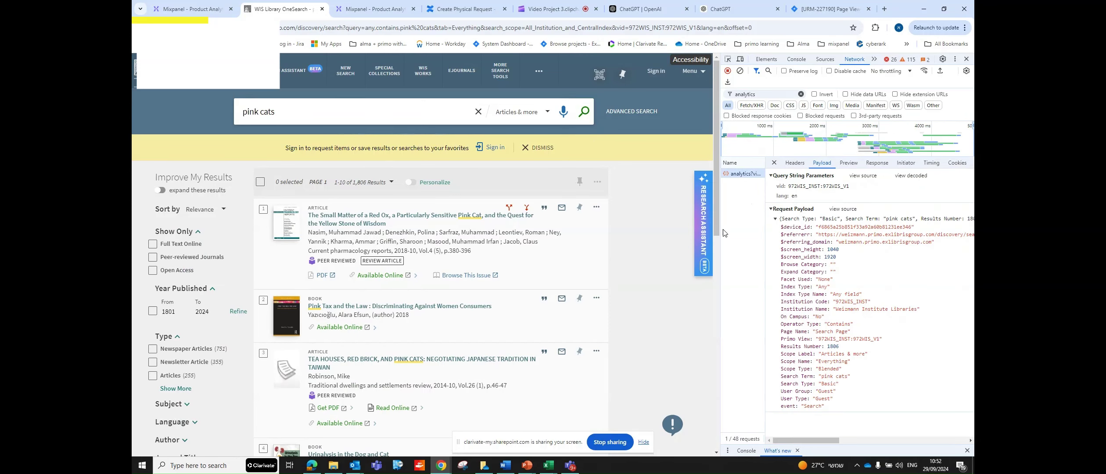
left_click_drag(719, 236, 649, 236)
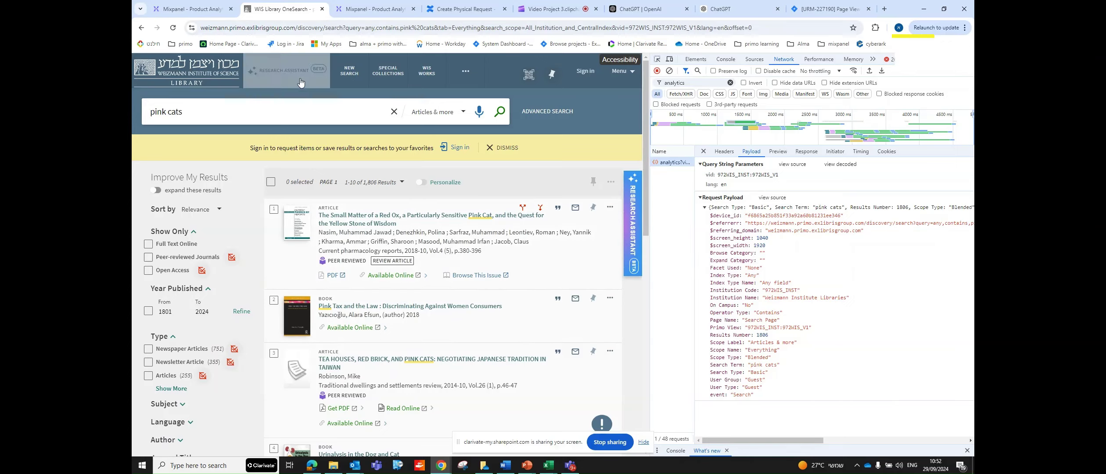
Step: Switch to Mixpanel, open the Events list, and expand the most recent Search event to show its properties
left_click(192, 10)
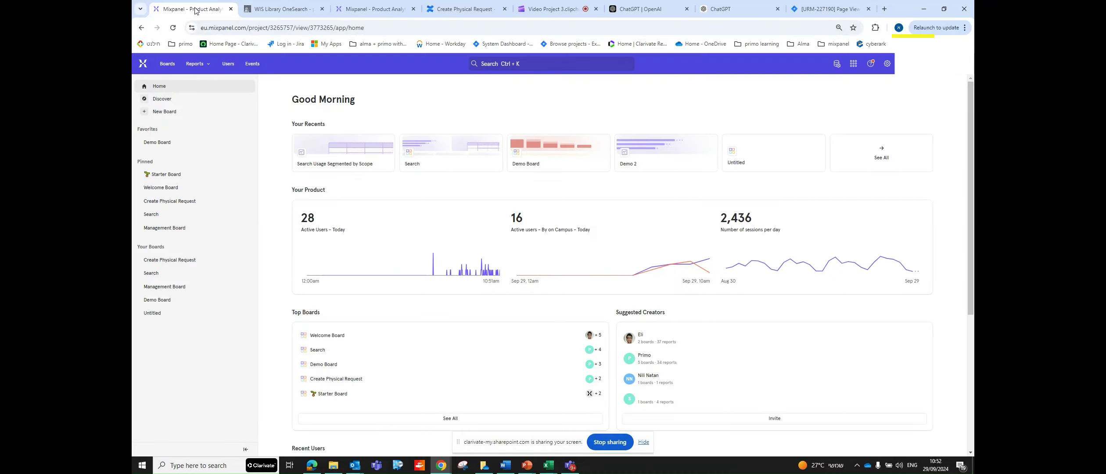
left_click(253, 65)
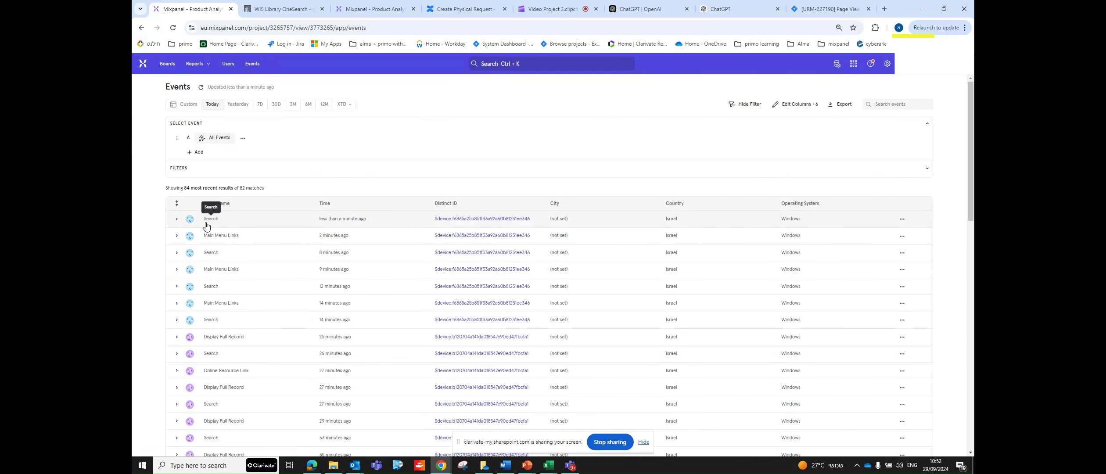
mouse_move(339, 223)
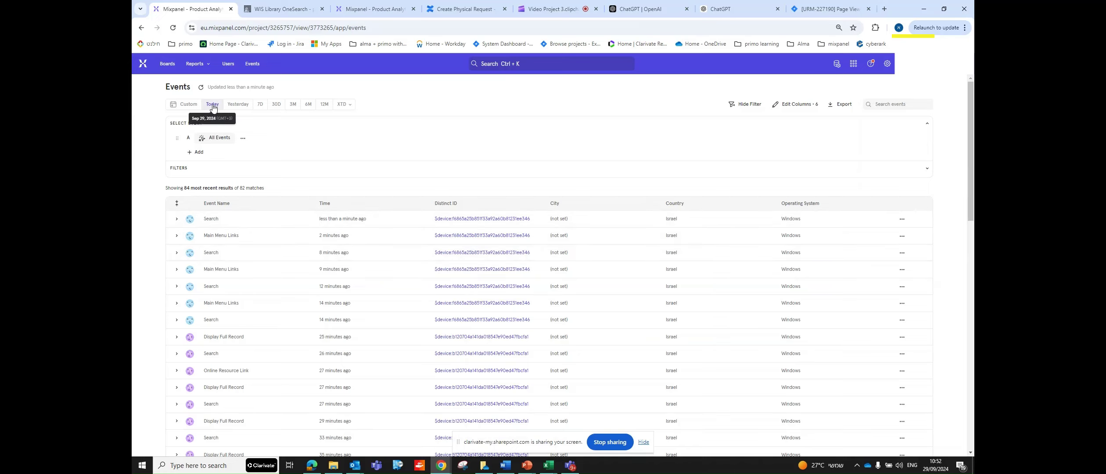
left_click(176, 223)
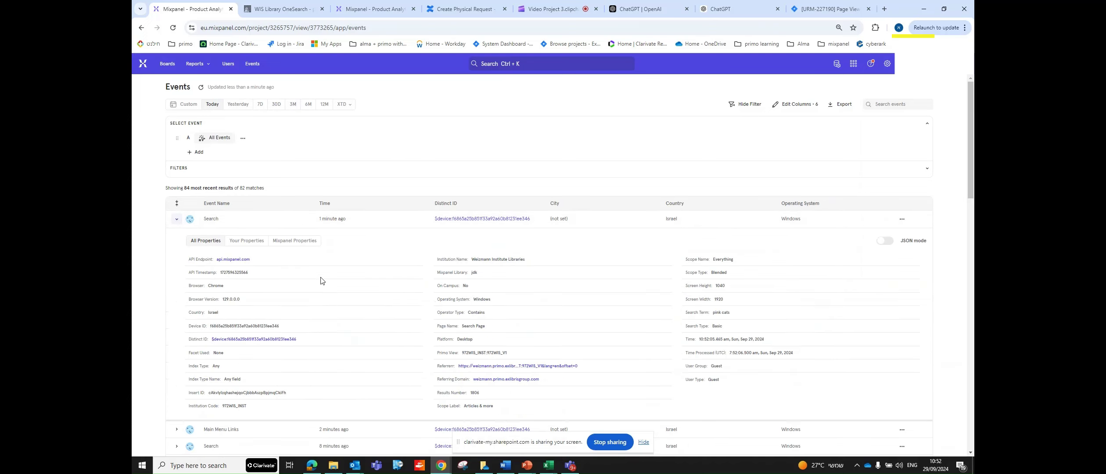
Step: Examine the Search event's Your Properties and Mixpanel Properties groups, and return to All Properties
left_click(254, 245)
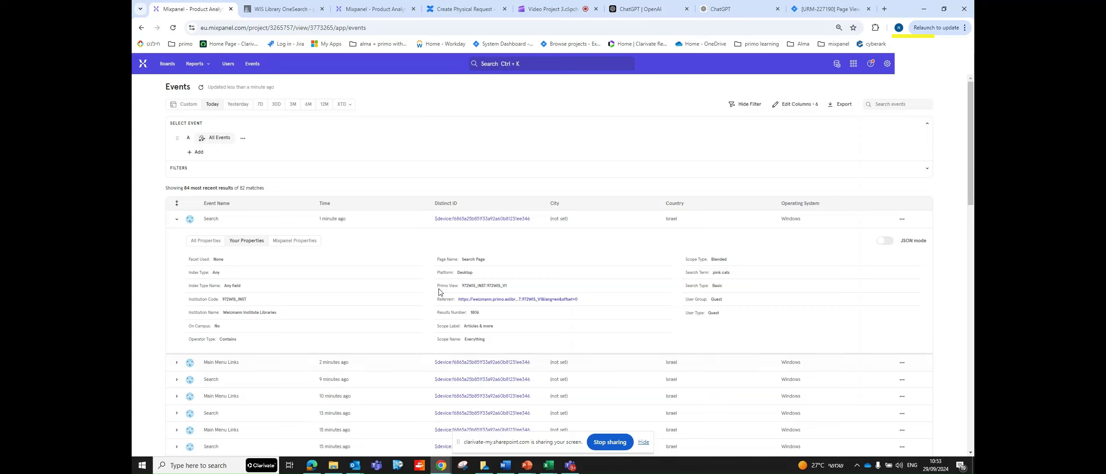
left_click(288, 242)
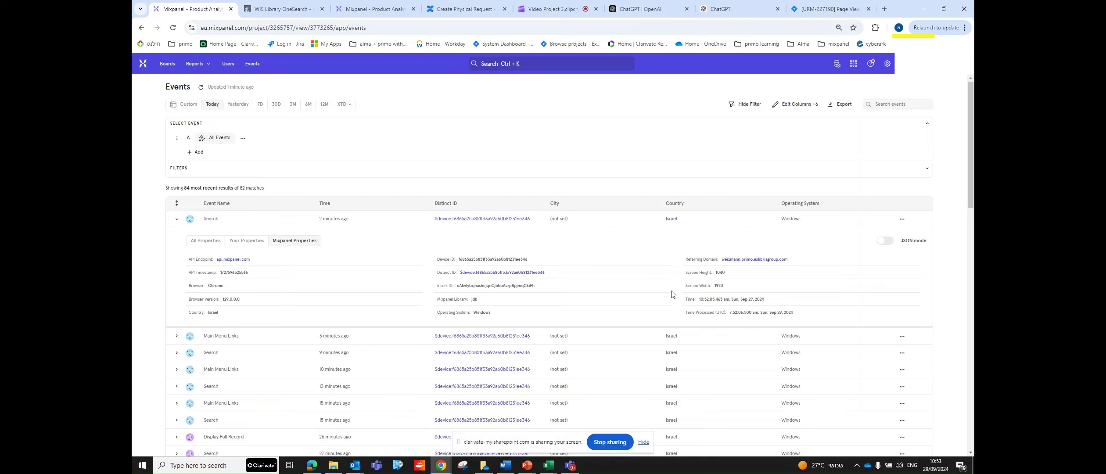
left_click(204, 242)
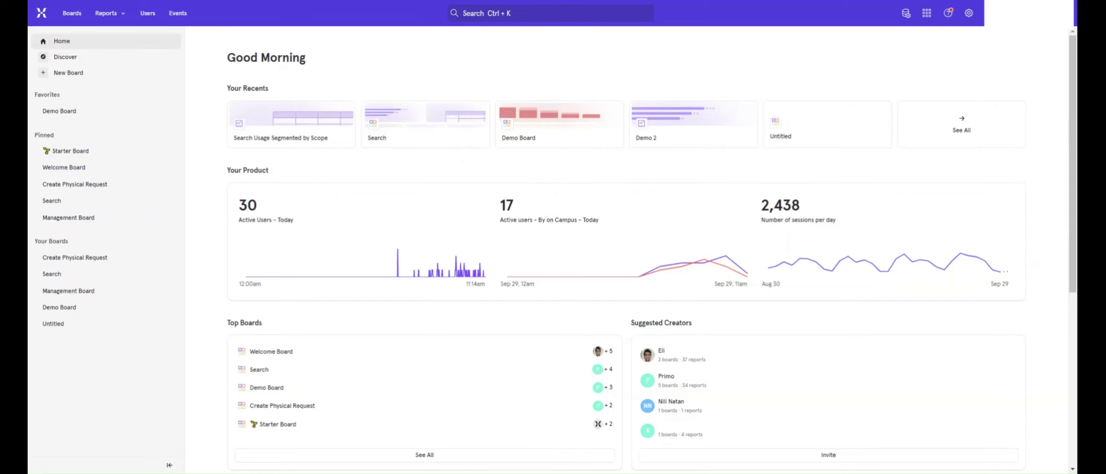
Step: Create a new Funnels report and set Search as its first funnel step
left_click(118, 13)
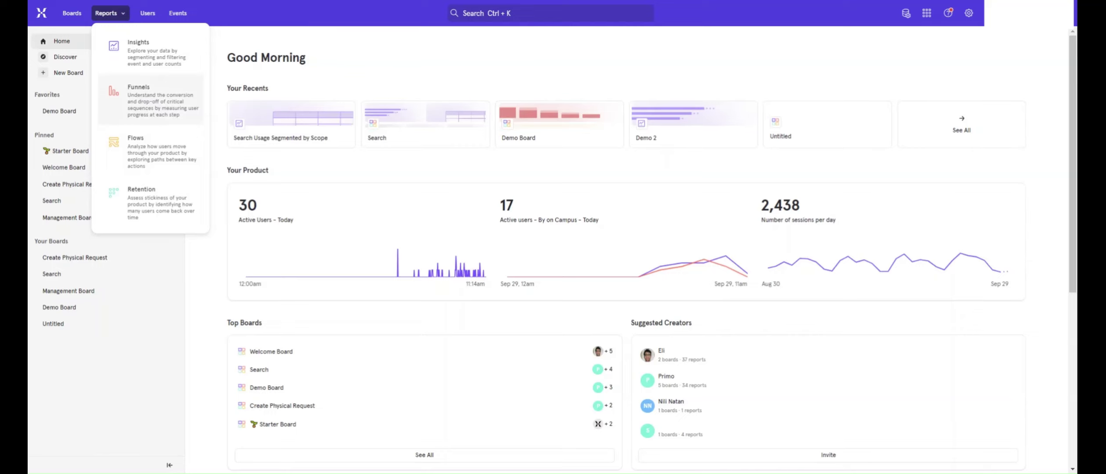
left_click(140, 101)
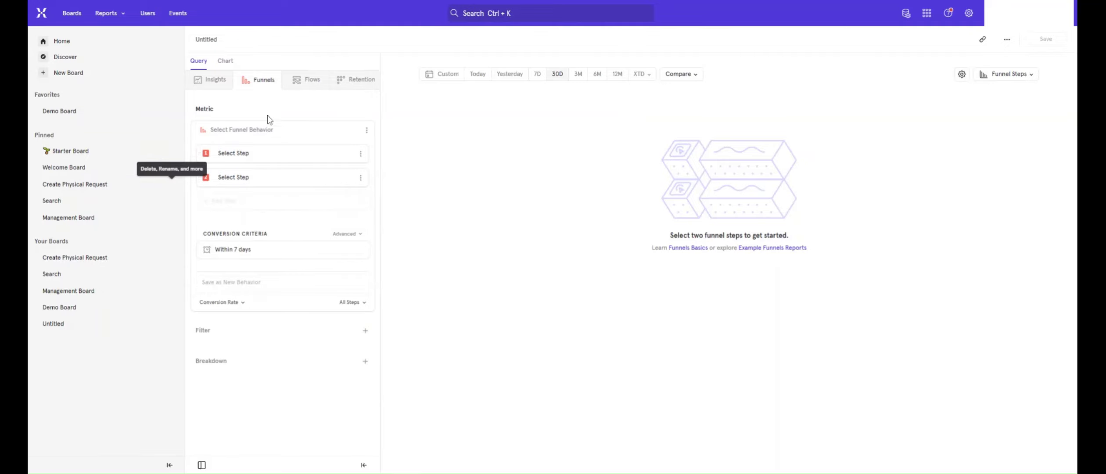
left_click(245, 155)
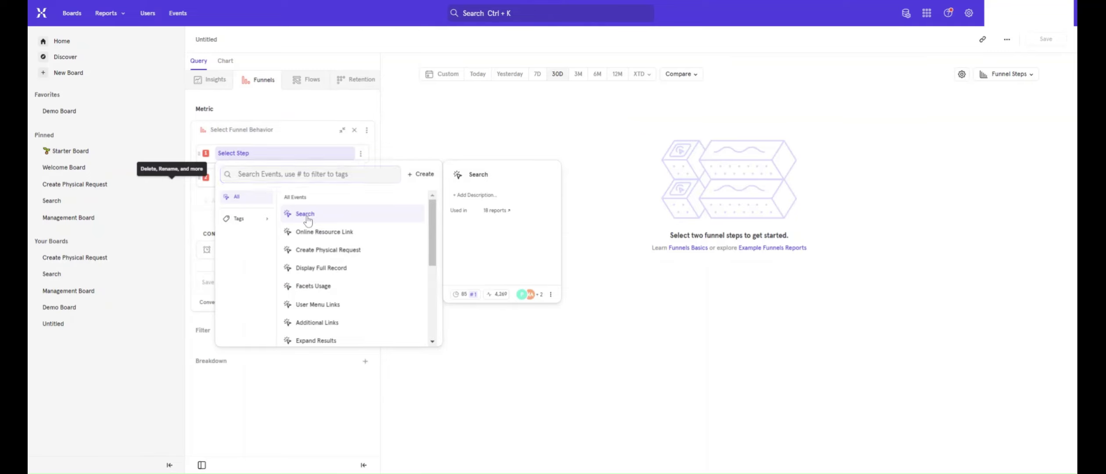
left_click(307, 215)
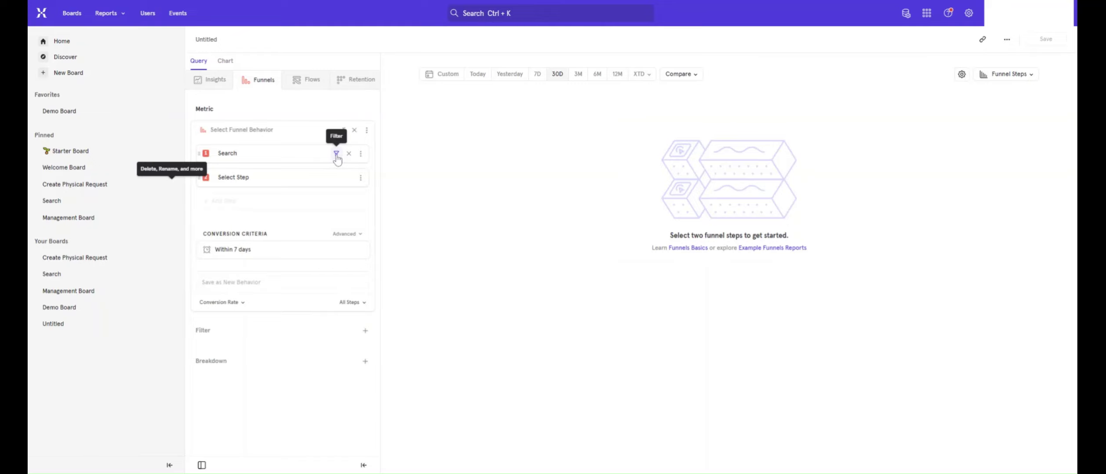
left_click(111, 13)
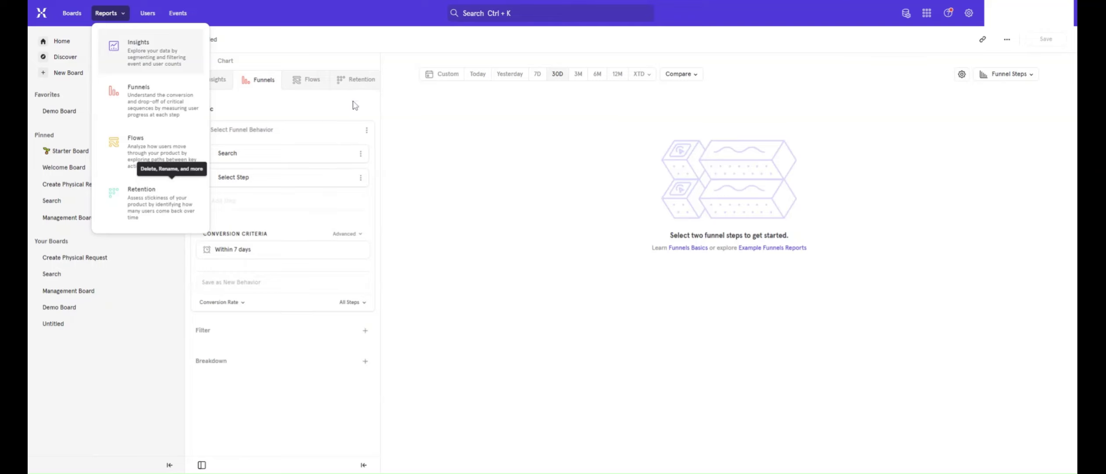
Step: Filter the funnel's Search step to events whose Search Type is Basic
left_click(336, 153)
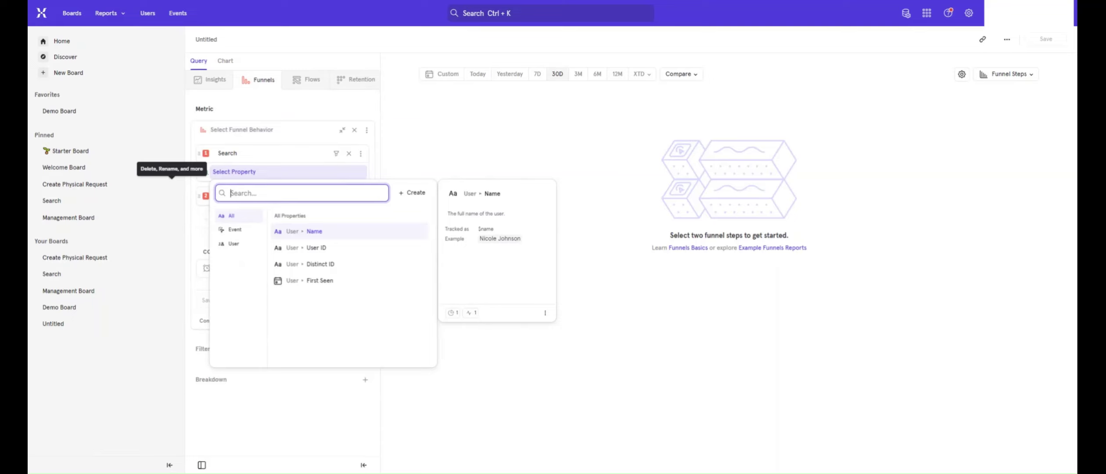
type("ty")
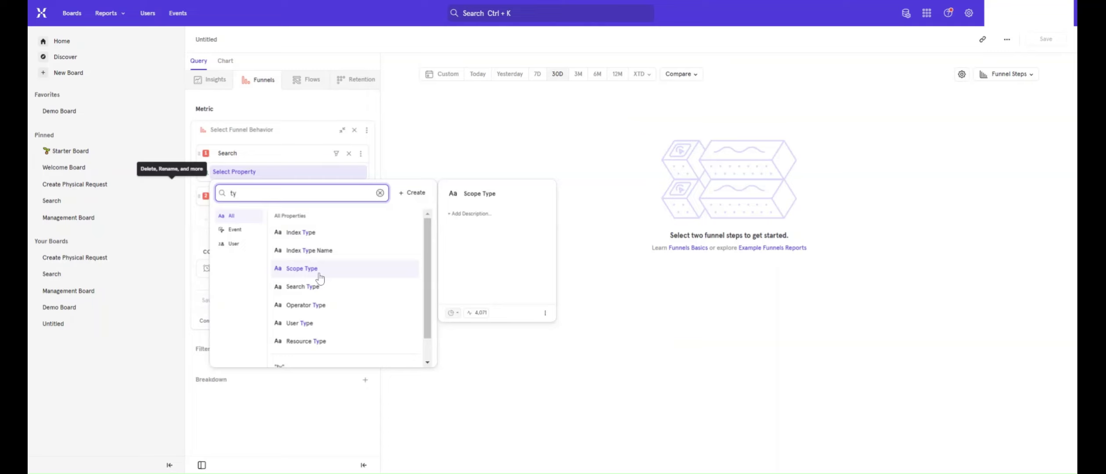
type("pe")
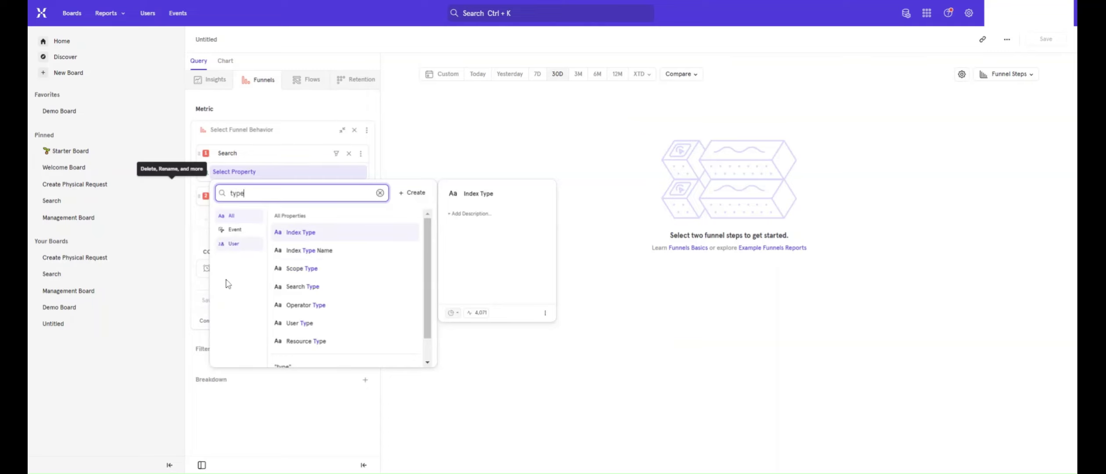
left_click(304, 290)
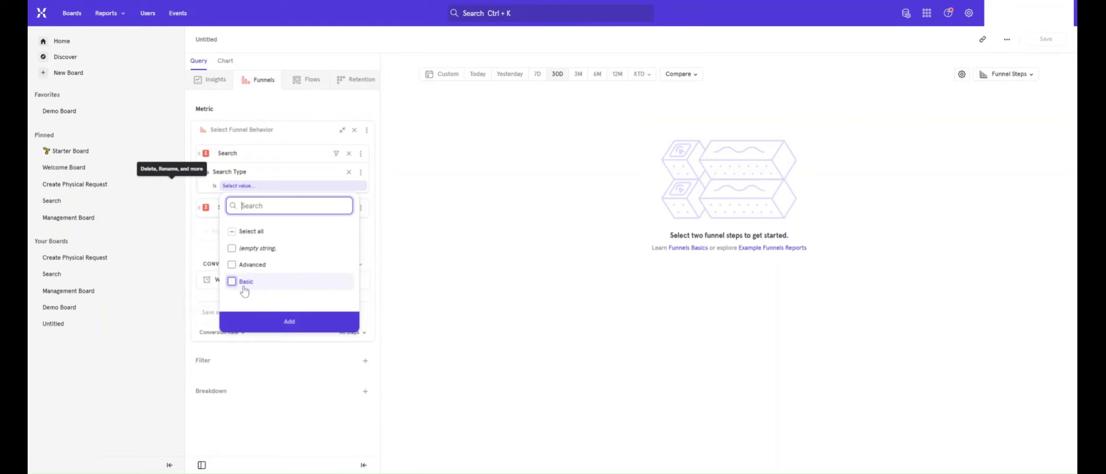
left_click(232, 281)
left_click(291, 323)
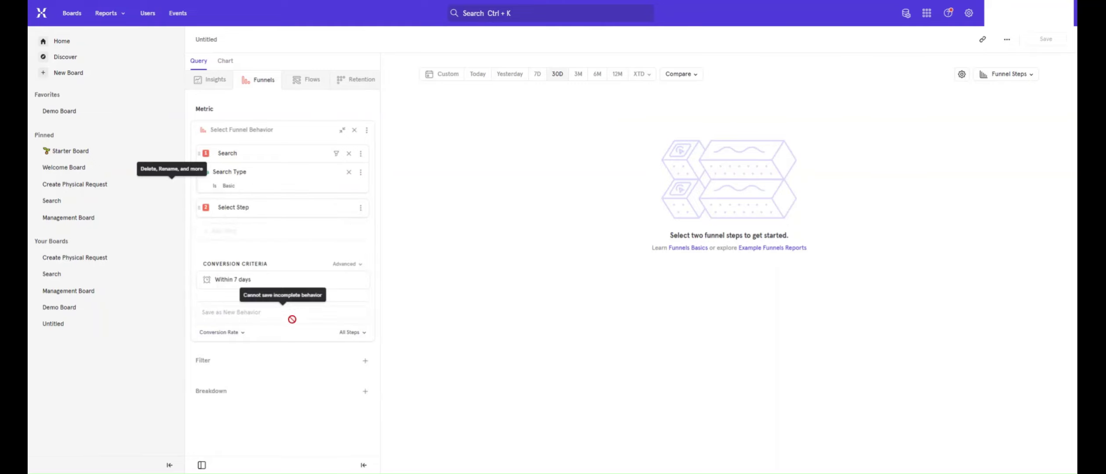